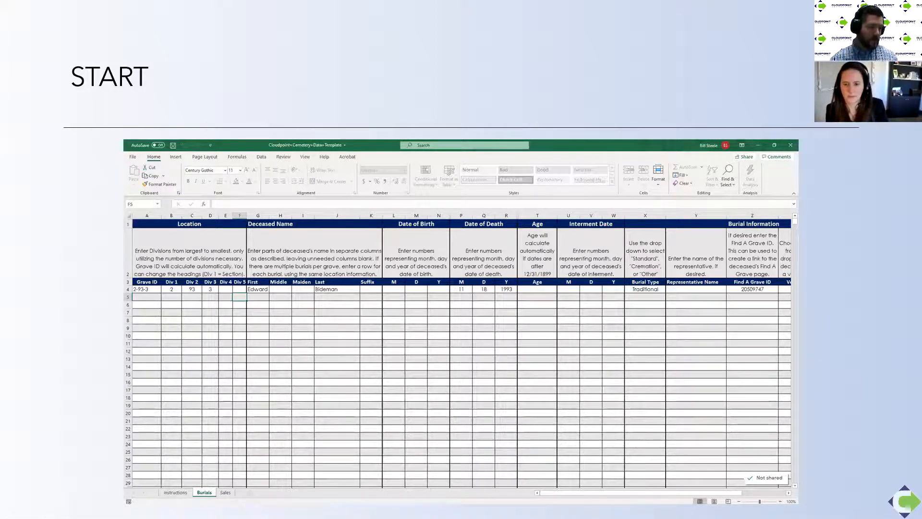
Open the Burials sheet and examine the instructions for the location, deceased name, date and age columns.
drag(0, 105, 306, 3)
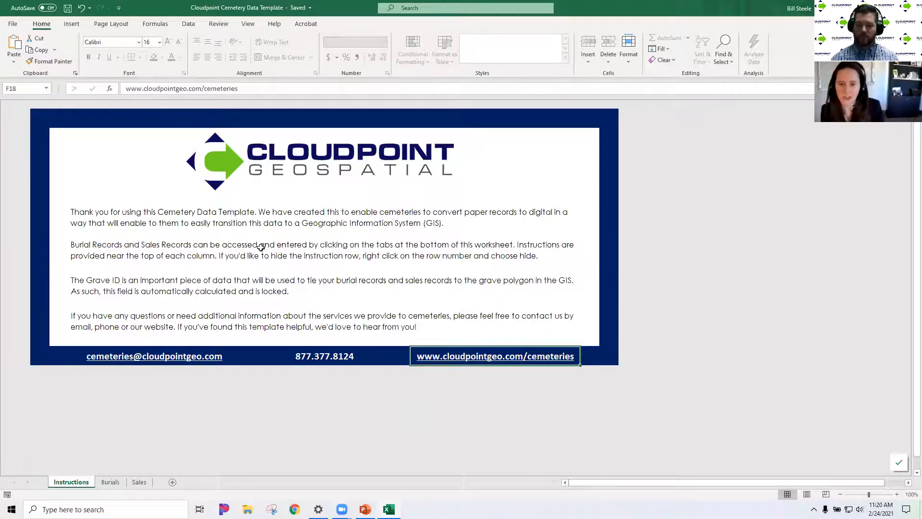
click(111, 482)
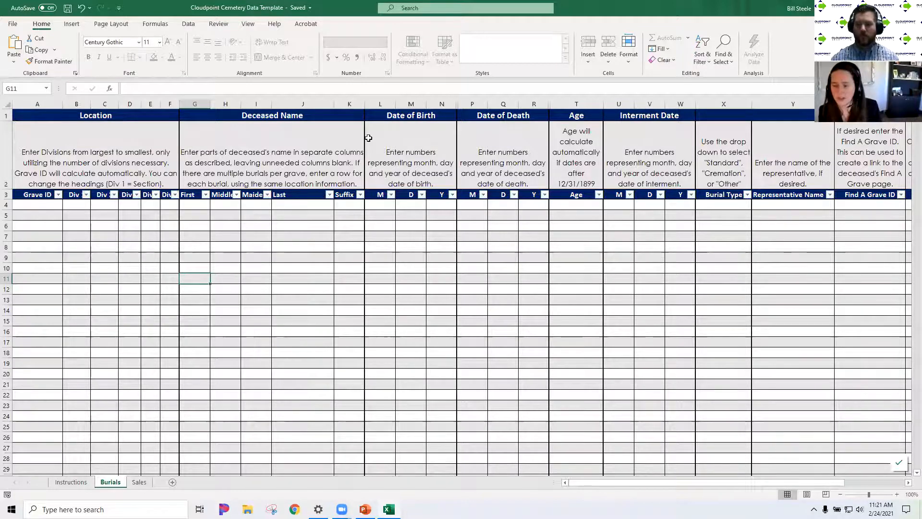
click(123, 114)
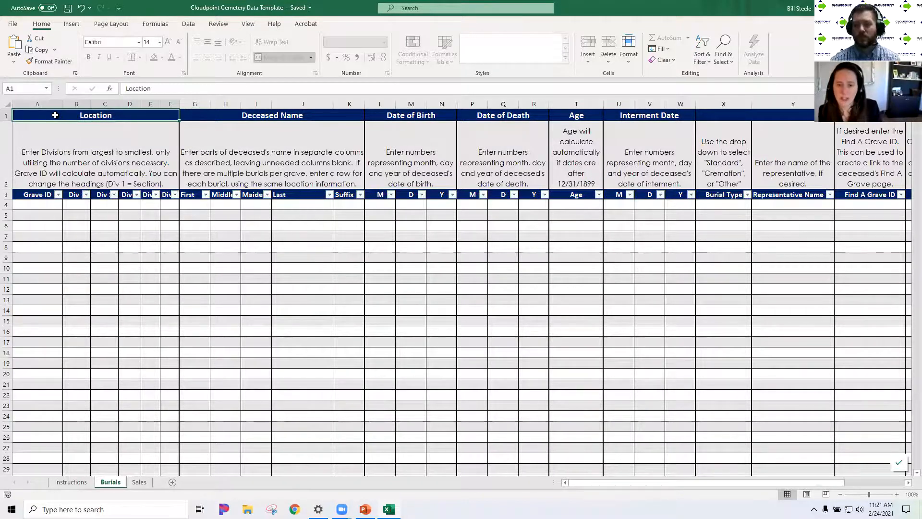
drag(55, 115, 62, 180)
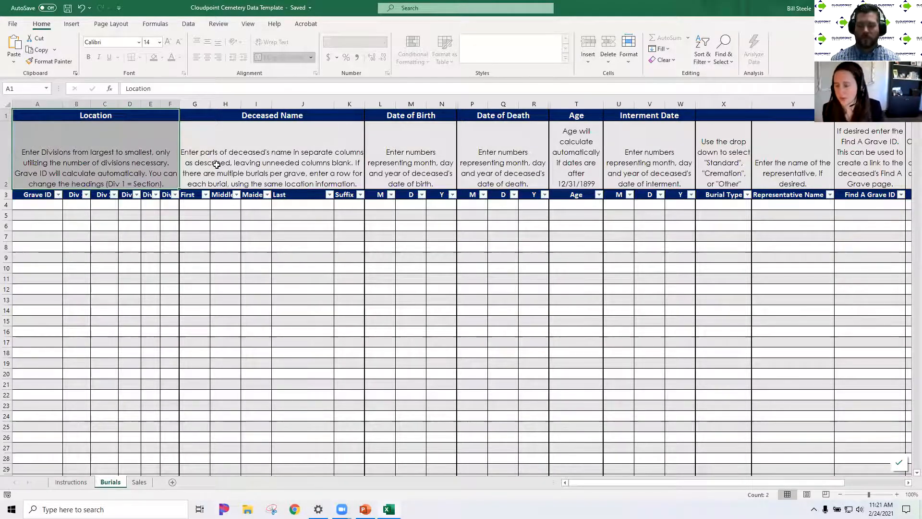
click(281, 115)
drag(281, 115, 360, 211)
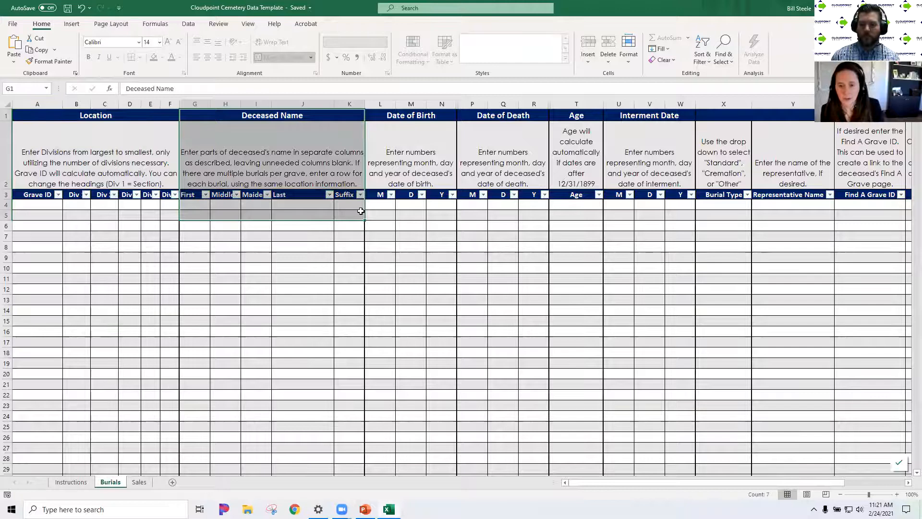
click(417, 115)
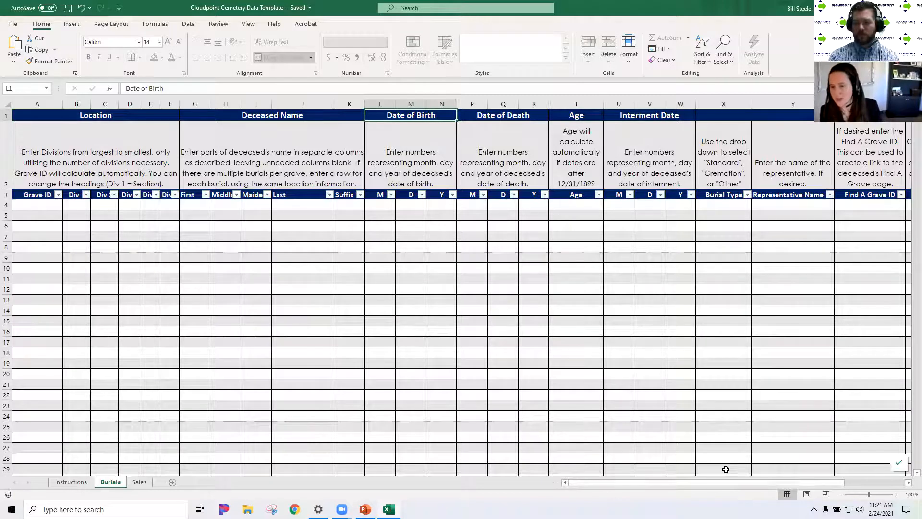
drag(725, 483, 838, 496)
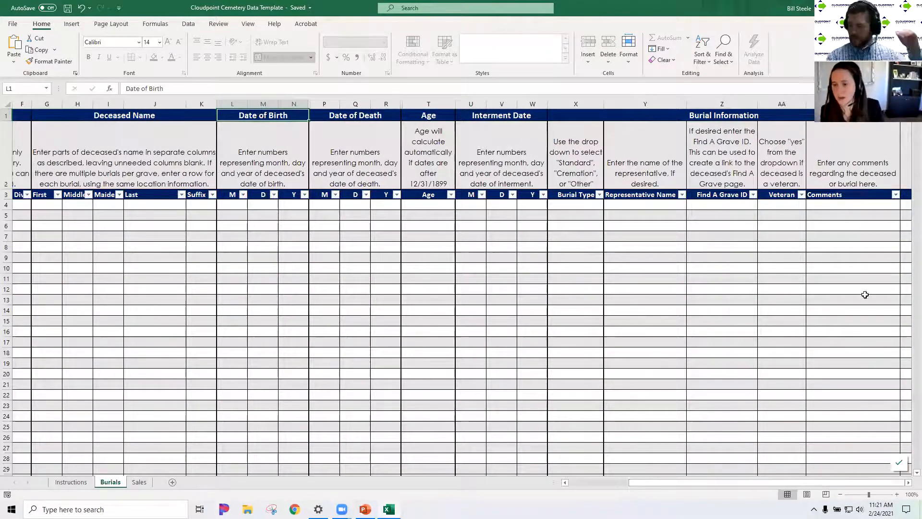
click(362, 115)
click(435, 114)
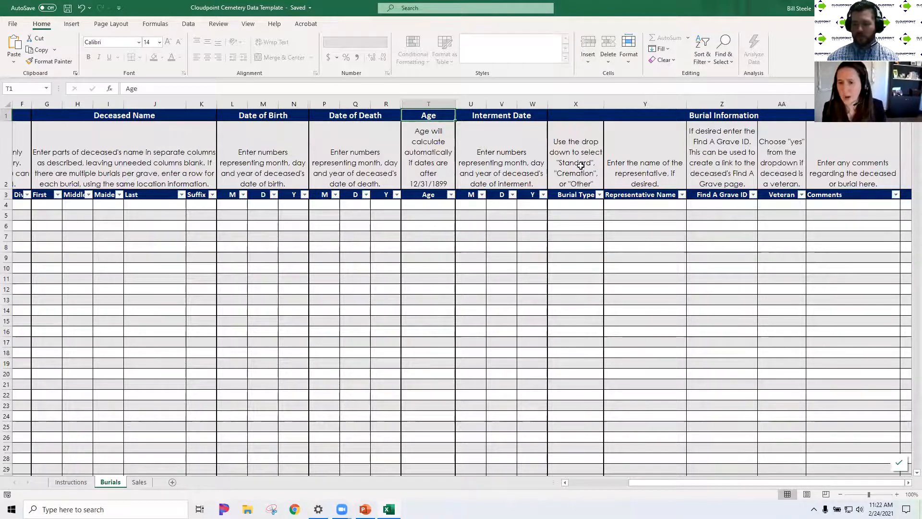
Look through the available Burial Type options for the first record without choosing one.
click(585, 206)
click(607, 205)
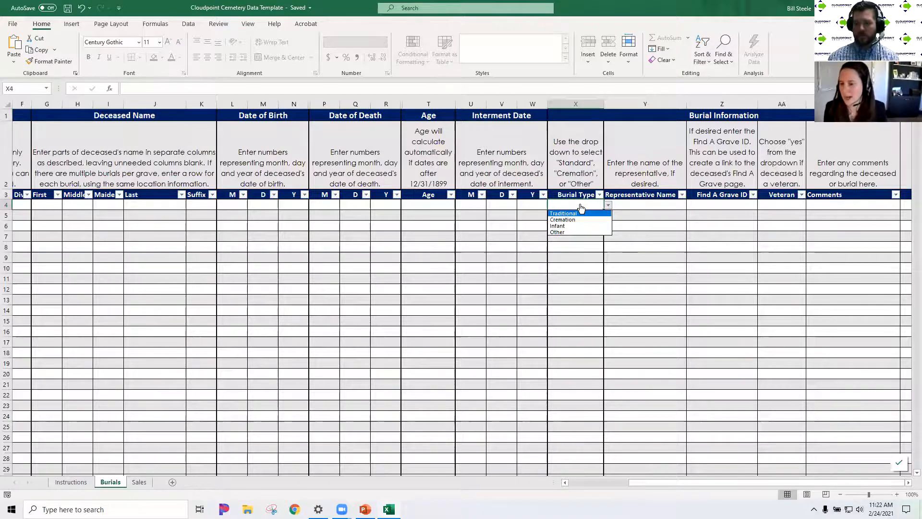
key(Escape)
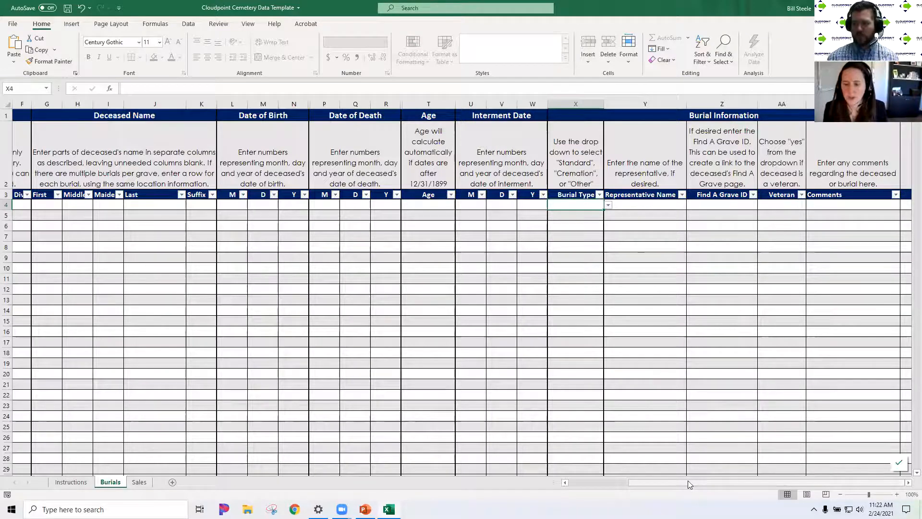
Rename the Div 1 column heading in the Location group to Section.
click(672, 483)
drag(672, 483, 572, 483)
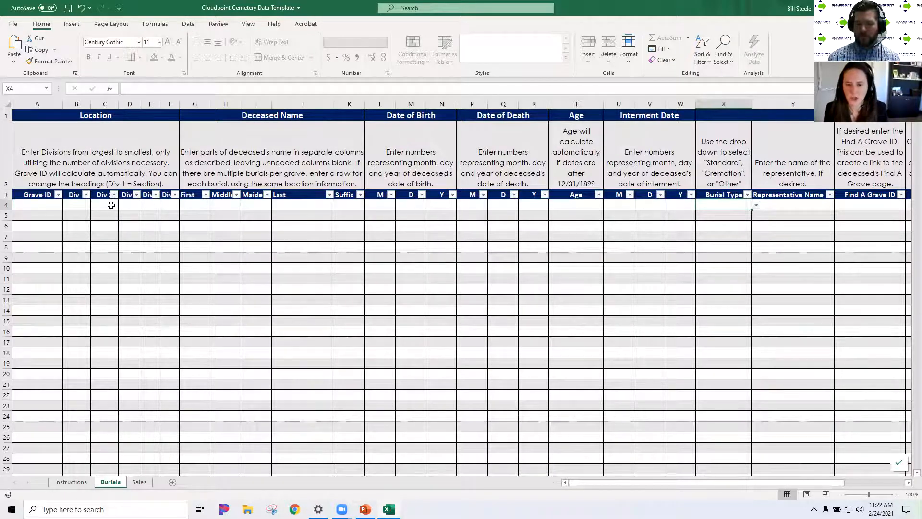
click(76, 204)
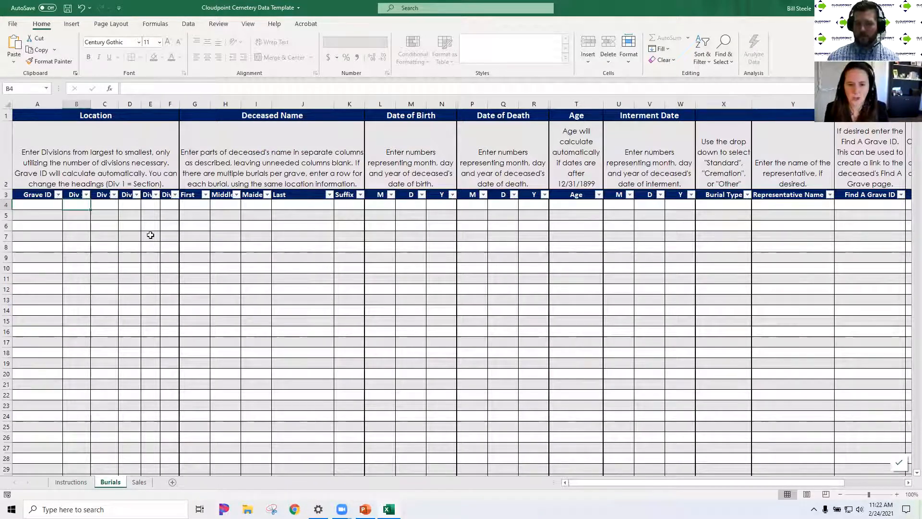
click(73, 193)
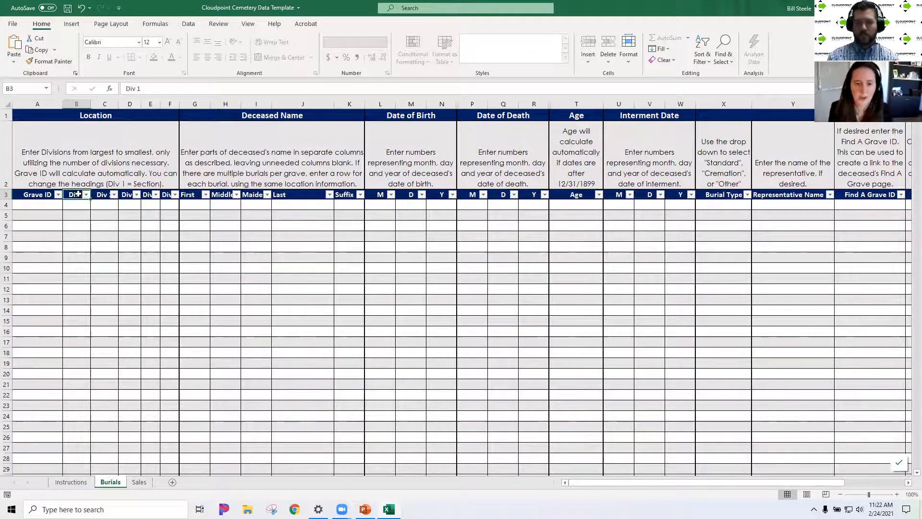
text(Se)
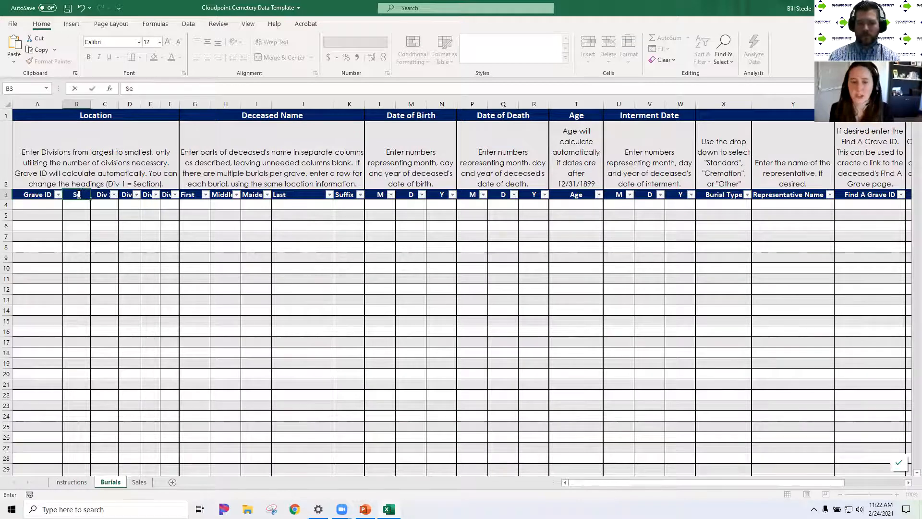
text(cctio)
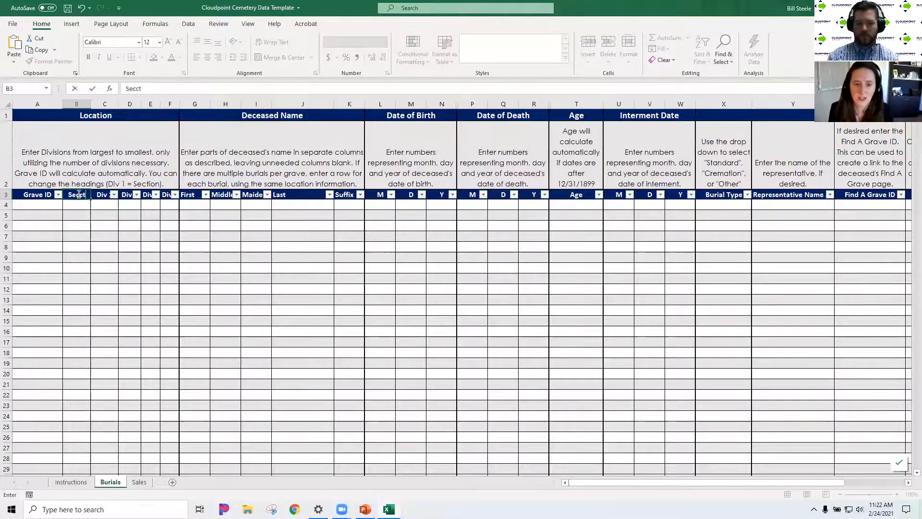
key(BackSpace)
key(BackSpace)
key(BackSpace)
key(BackSpace)
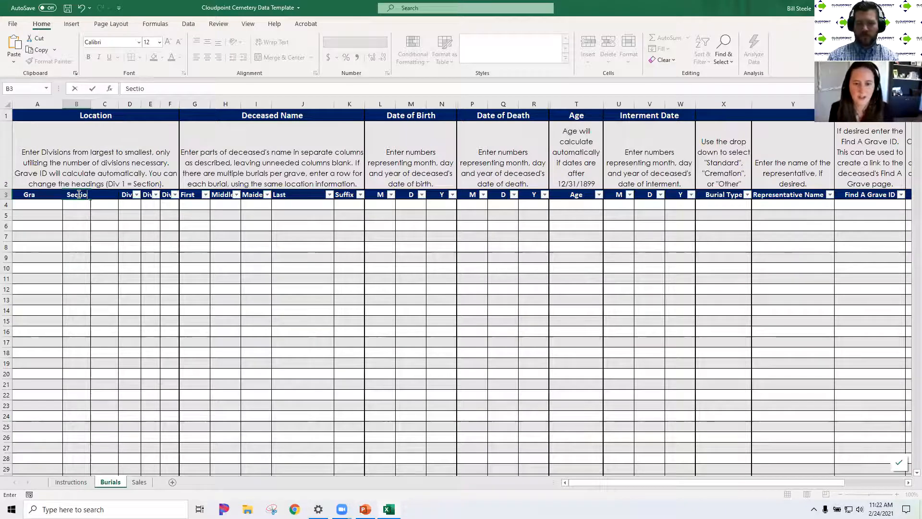
key(Tab)
Rename the Div 2 heading to Lot and the Div 3 heading to Grave.
text(Lot)
key(Tab)
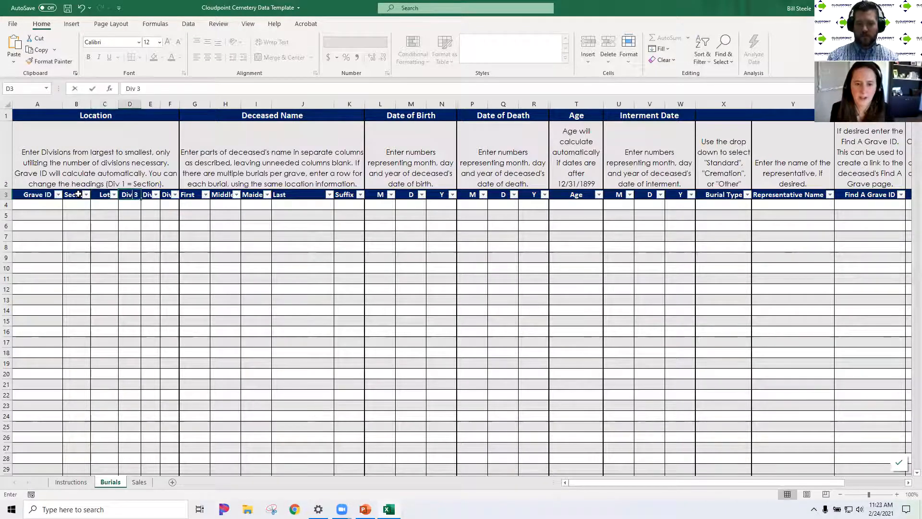
text(Grave)
key(Tab)
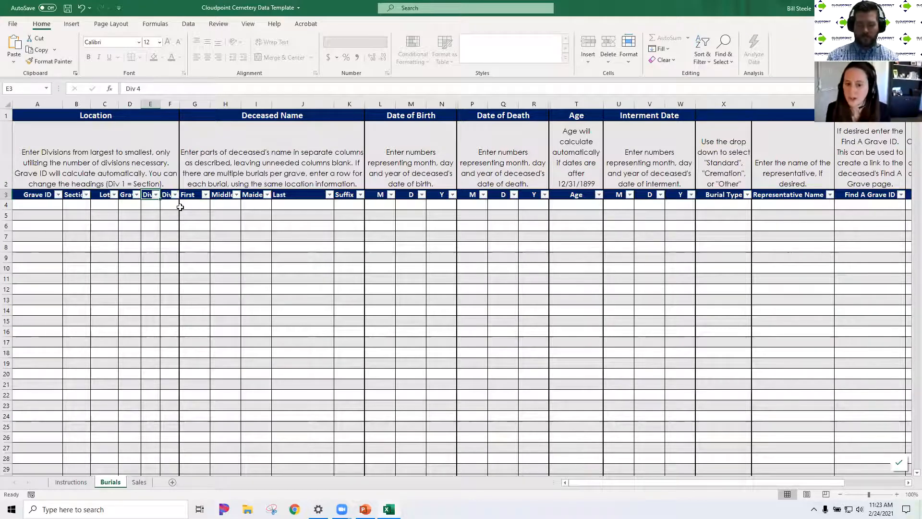
Enter section 1, lot 1 and grave 1 as the location of the first burial record in row 4.
click(74, 202)
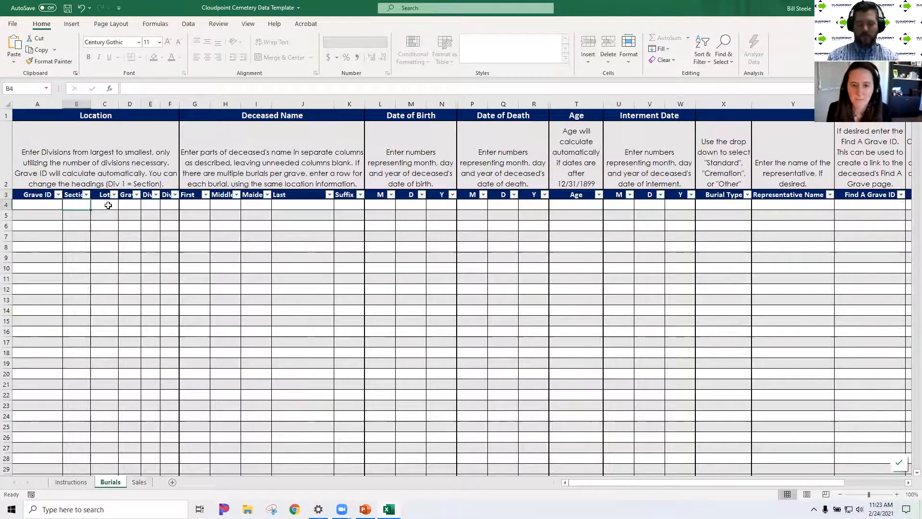
text(1)
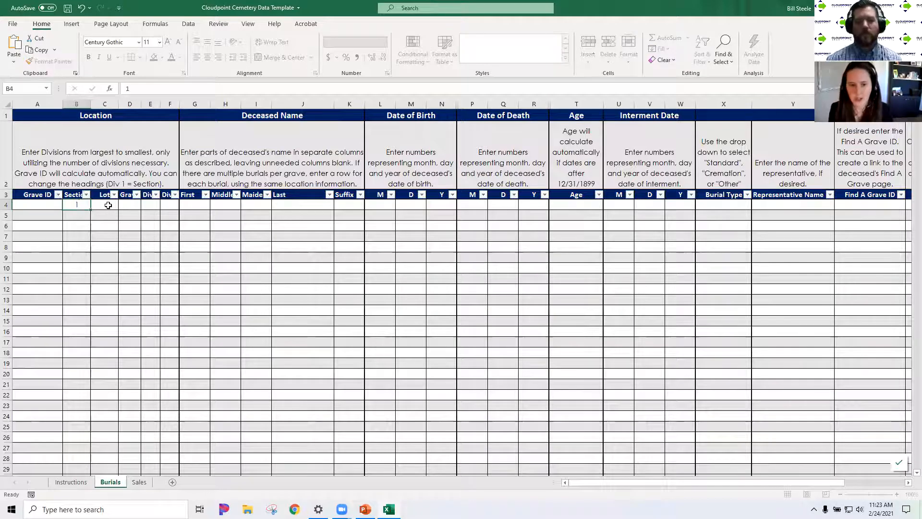
key(Tab)
text(1)
key(Tab)
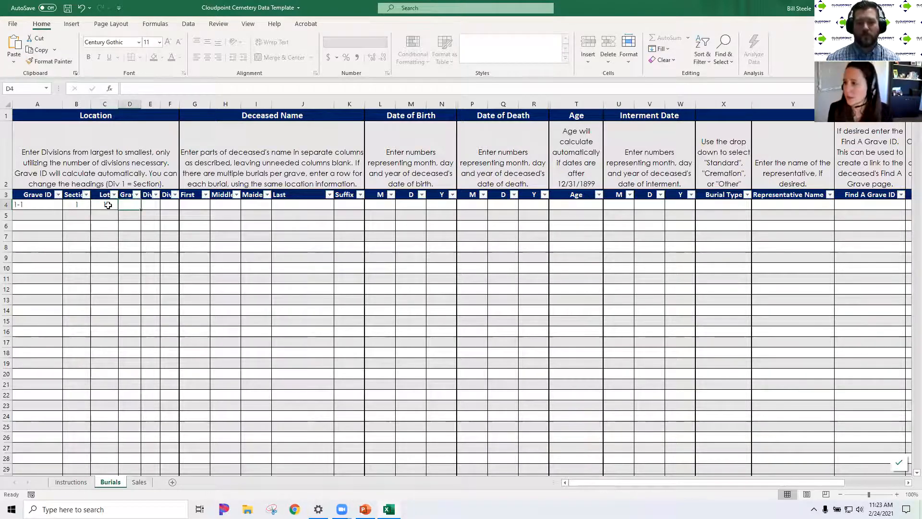
text(1)
key(Tab)
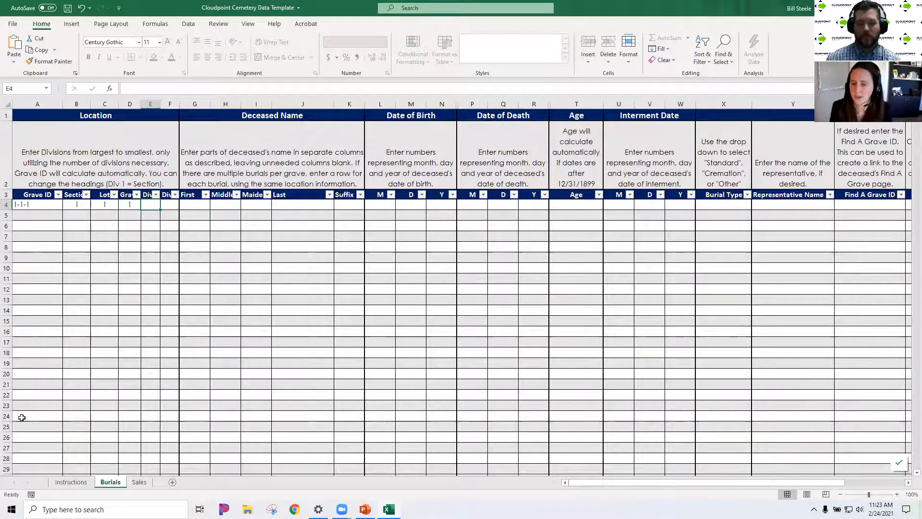
Enter the deceased's first, middle and last names in row 4, leaving the maiden name blank.
click(188, 202)
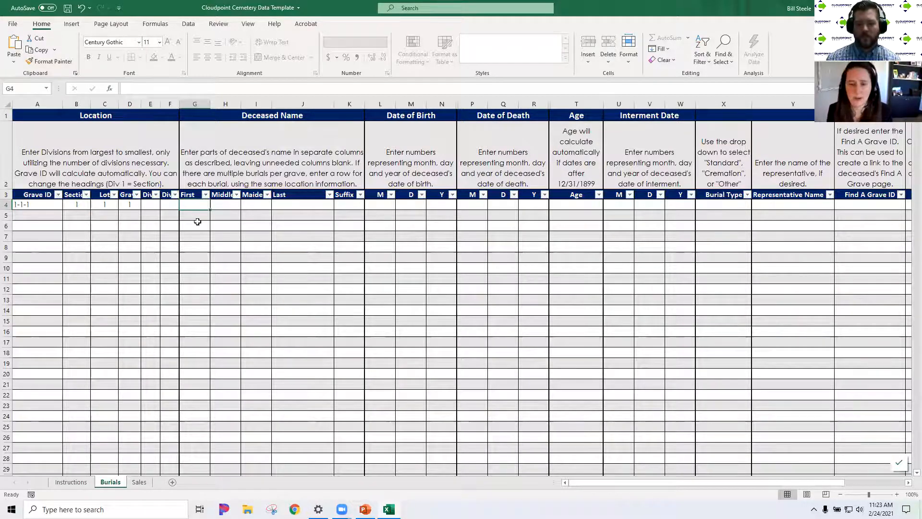
double_click(199, 204)
text(Gra)
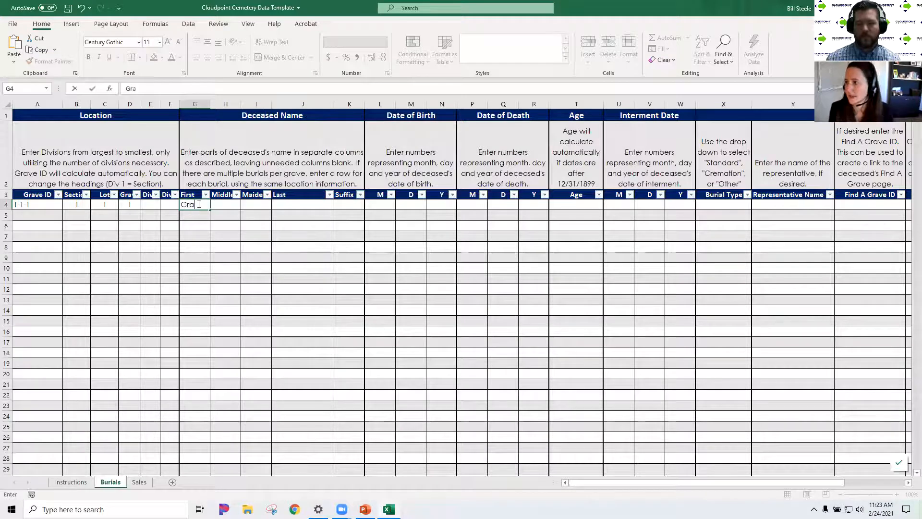
text(ce)
key(Tab)
text(Patricdia)
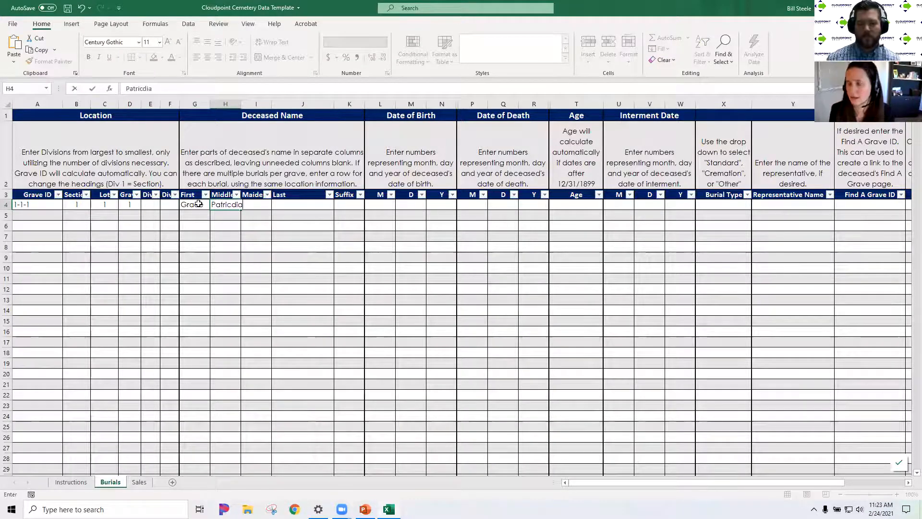
key(Tab)
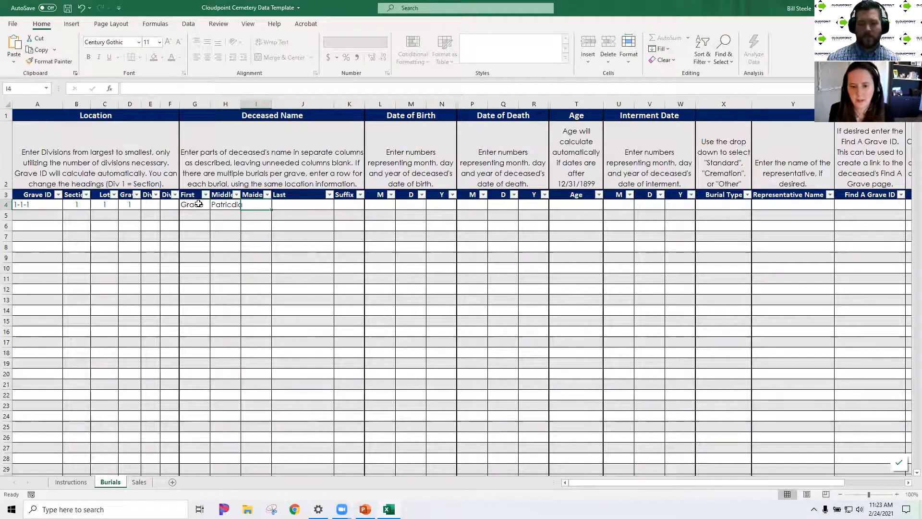
key(Tab)
text(K)
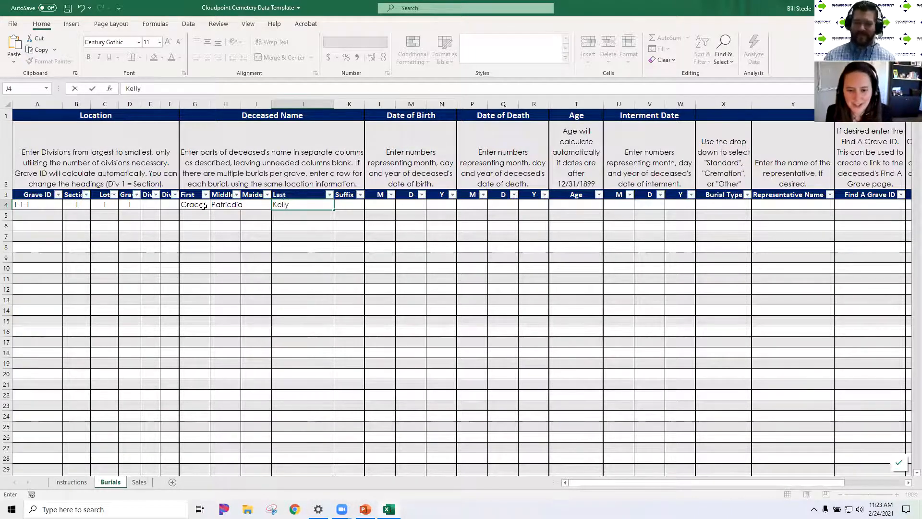
Correct the spelling of the deceased's middle name in row 4.
click(222, 204)
click(199, 89)
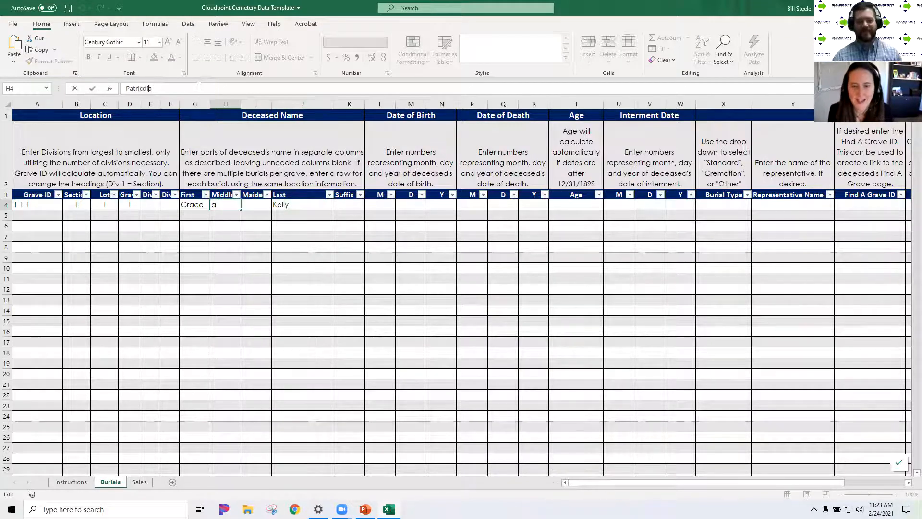
key(BackSpace)
key(BackSpace)
key(BackSpace)
text(i)
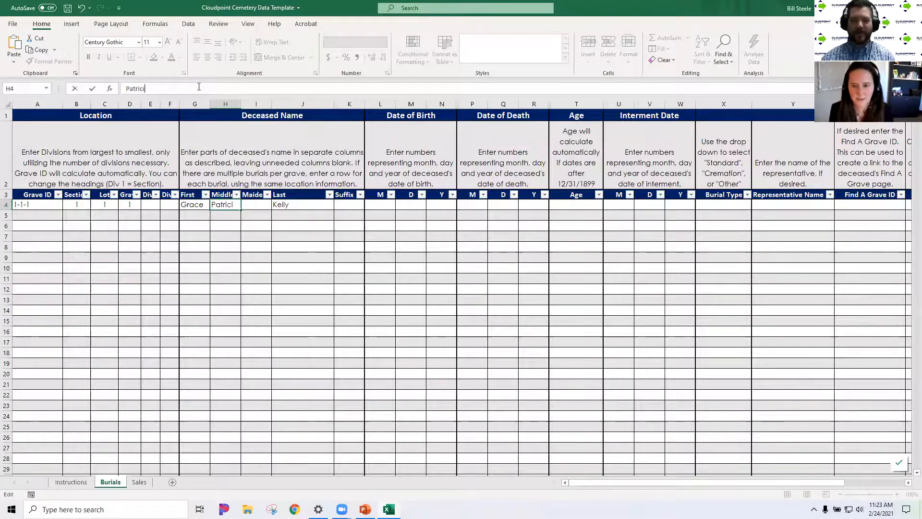
text(a)
key(Tab)
key(Tab)
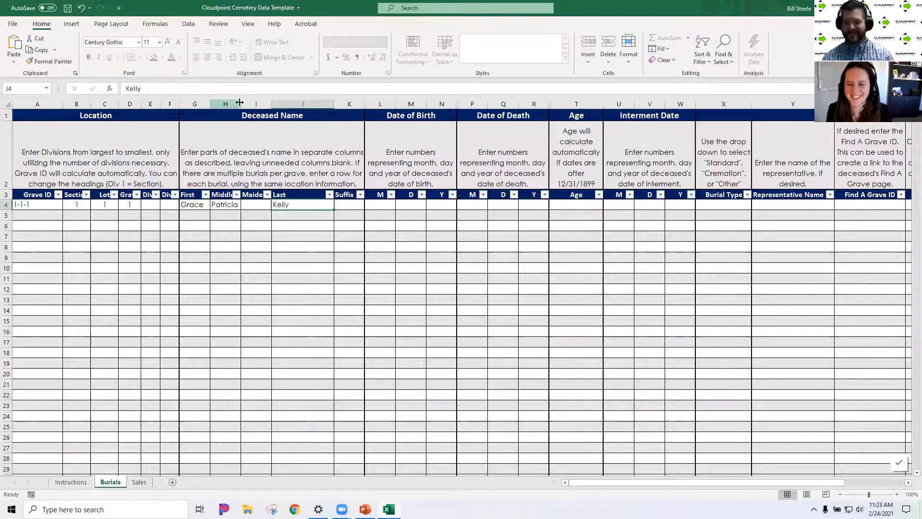
key(Tab)
Enter the deceased's month, day and year of birth in the Date of Birth columns of row 4.
click(375, 205)
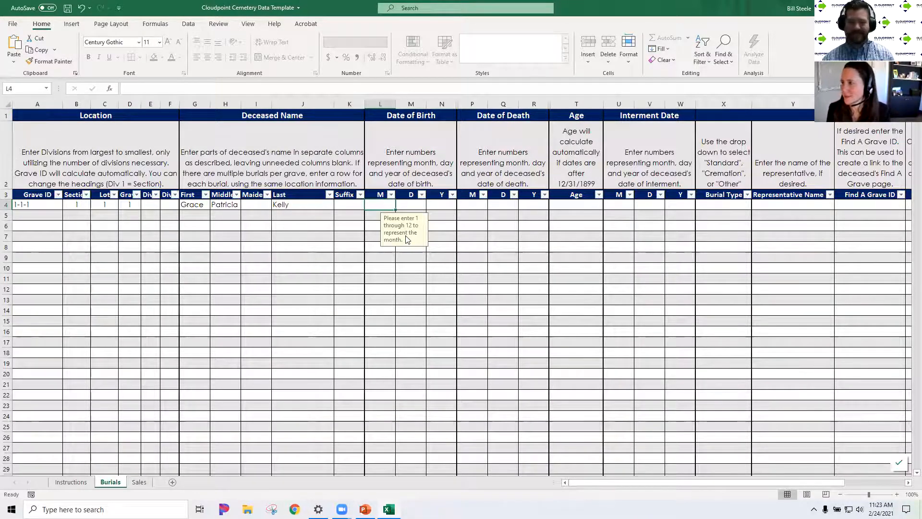
text(11)
key(Tab)
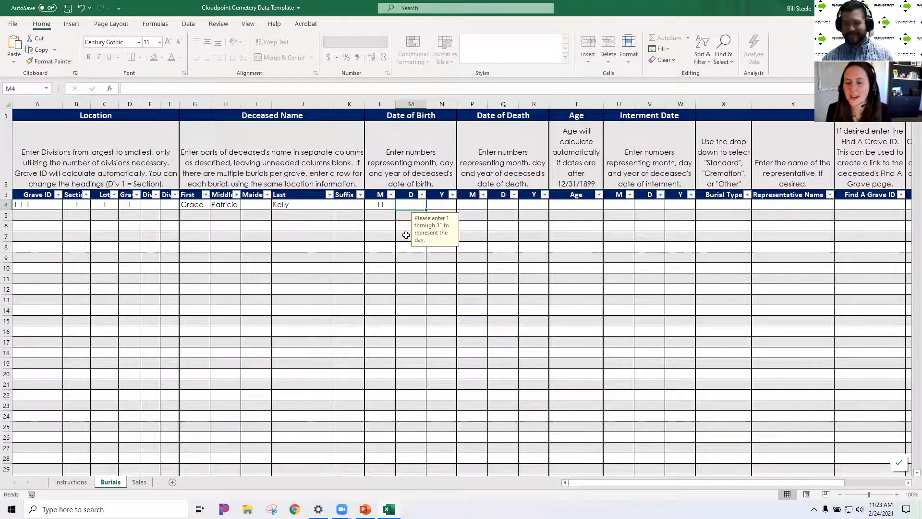
click(382, 205)
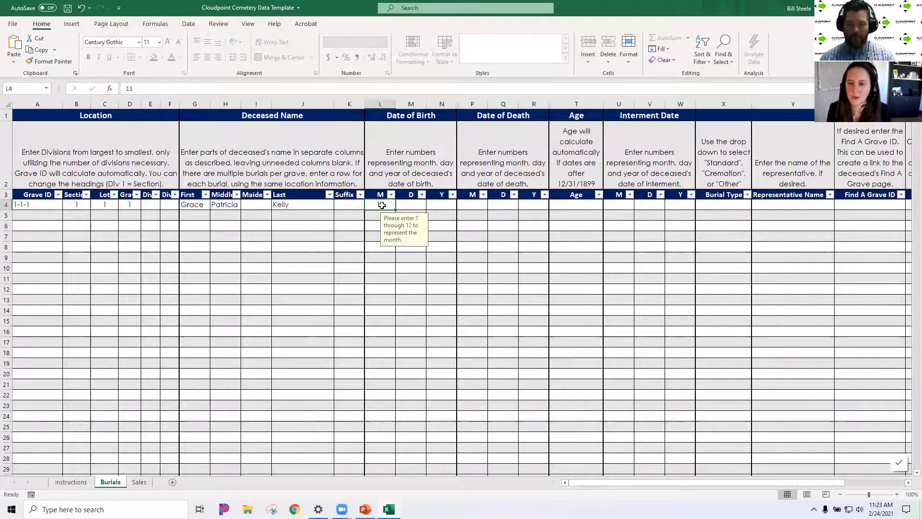
click(409, 204)
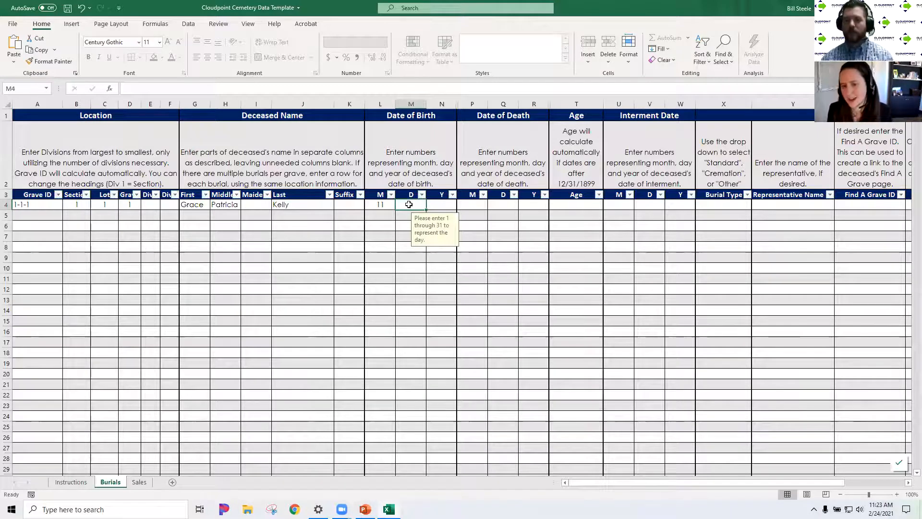
text(12)
key(Tab)
text(19)
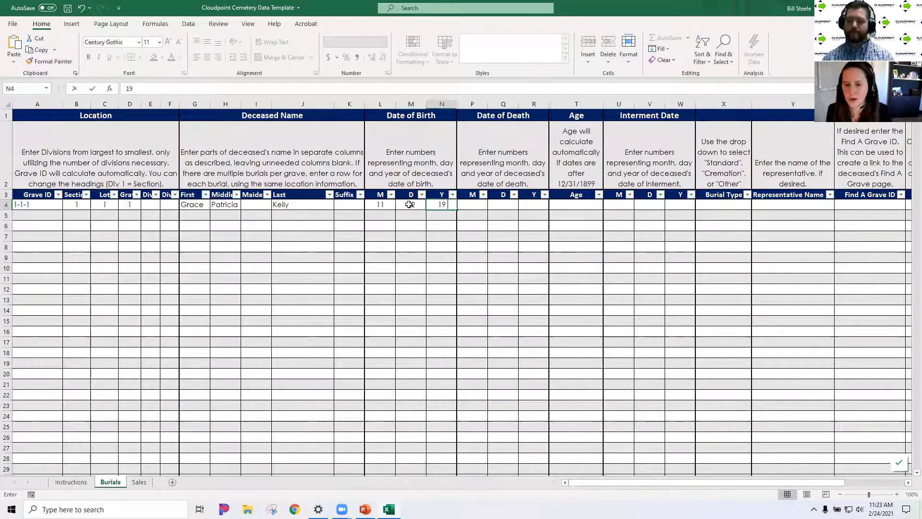
text(29)
key(Tab)
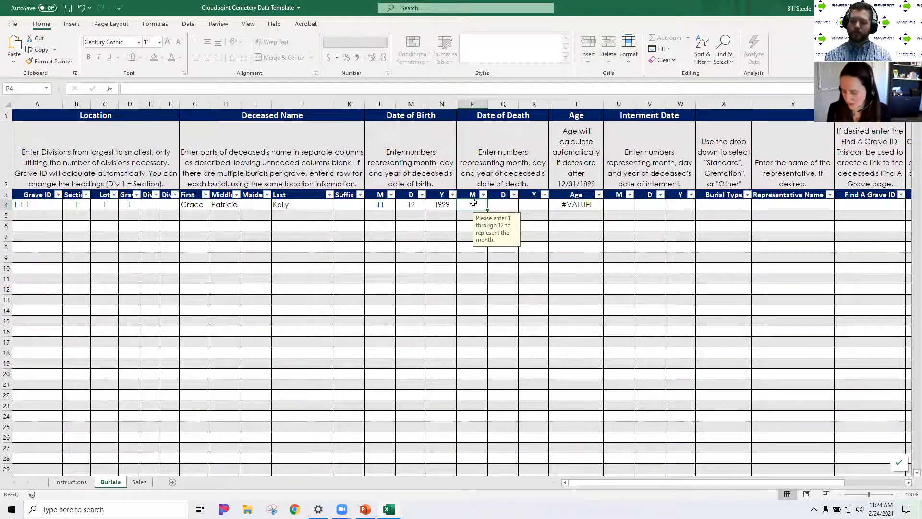
Enter 9, 14 and 1982 as the month, day and year in the Date of Death columns of row 4.
key(Tab)
text(14)
key(Tab)
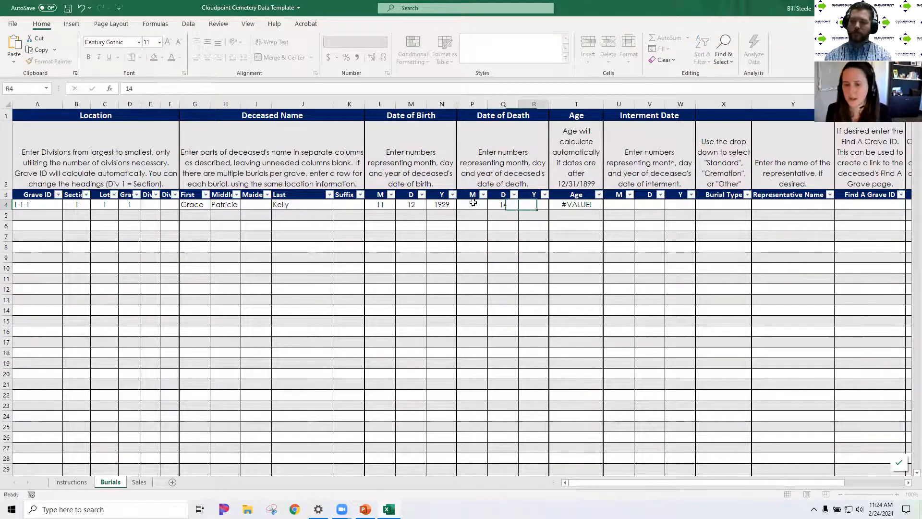
text(198)
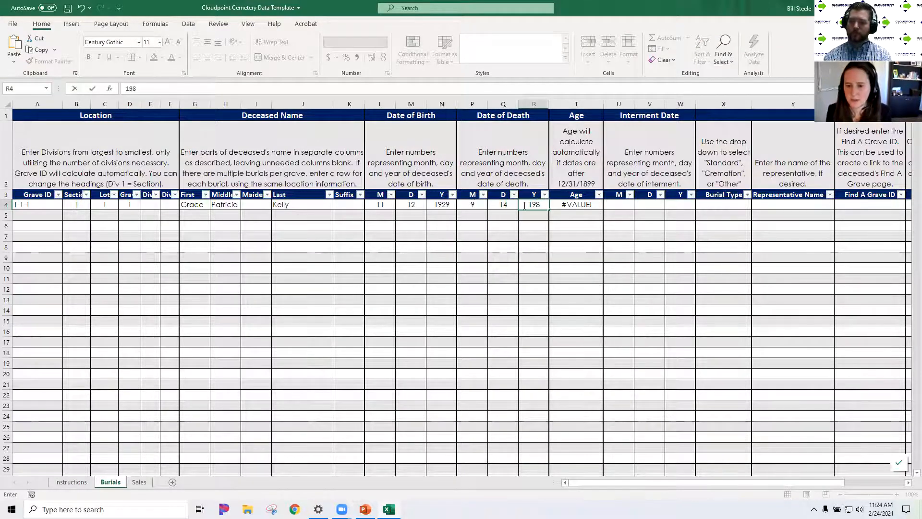
text(2)
key(Tab)
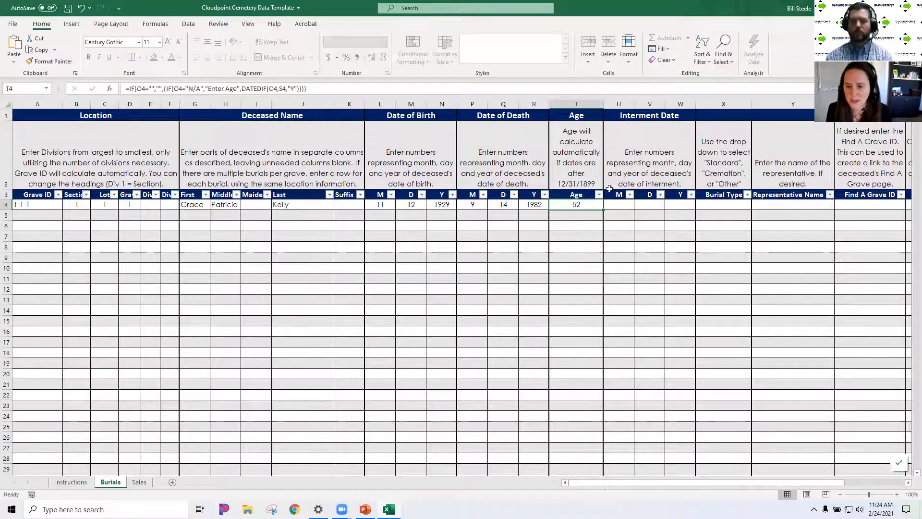
click(78, 214)
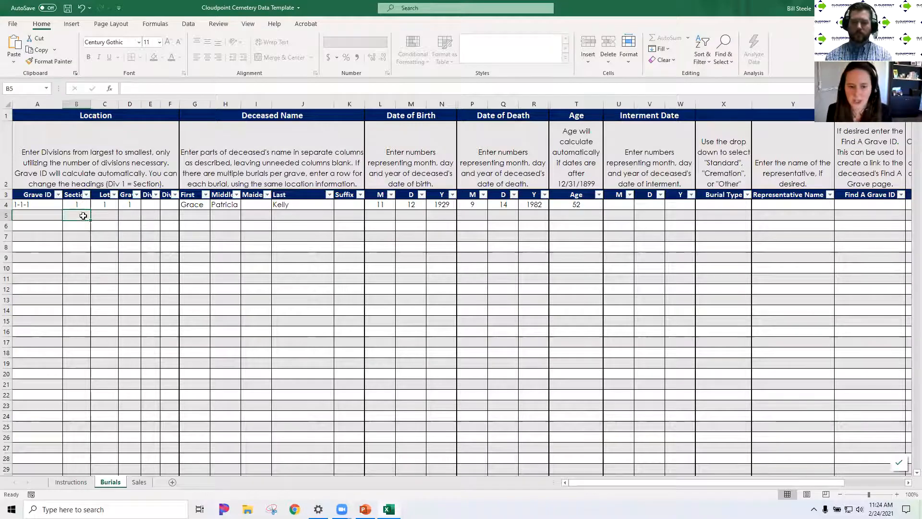
Examine the Owner 1, Owner 2, Purchase Date and Owner Contact Information sections of the Sales sheet.
click(140, 483)
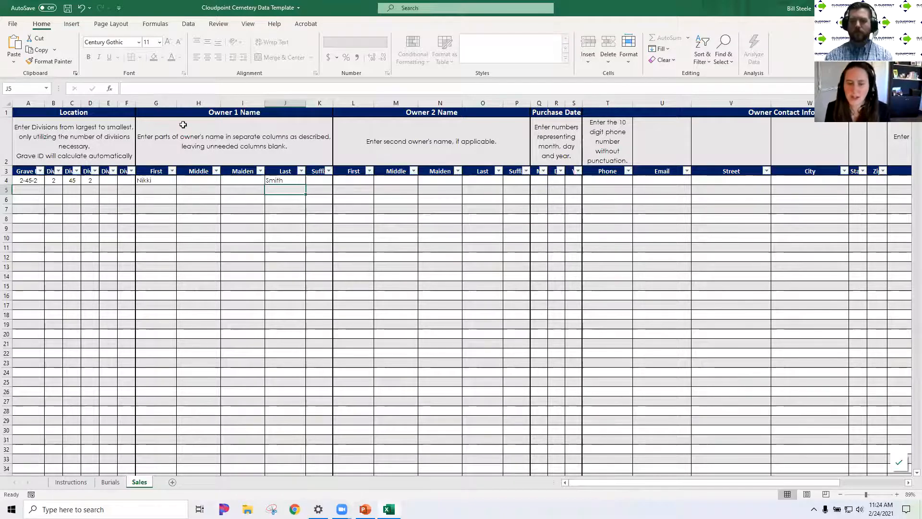
drag(186, 113, 266, 165)
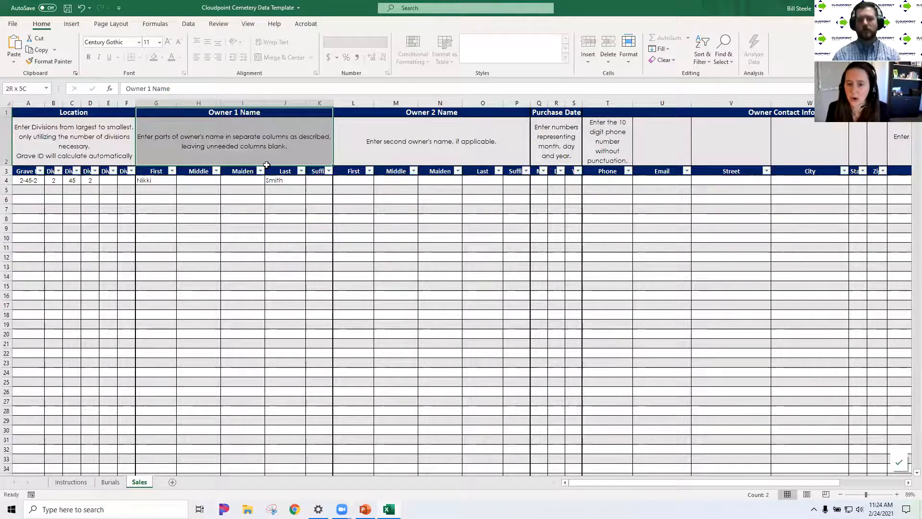
drag(400, 112, 397, 140)
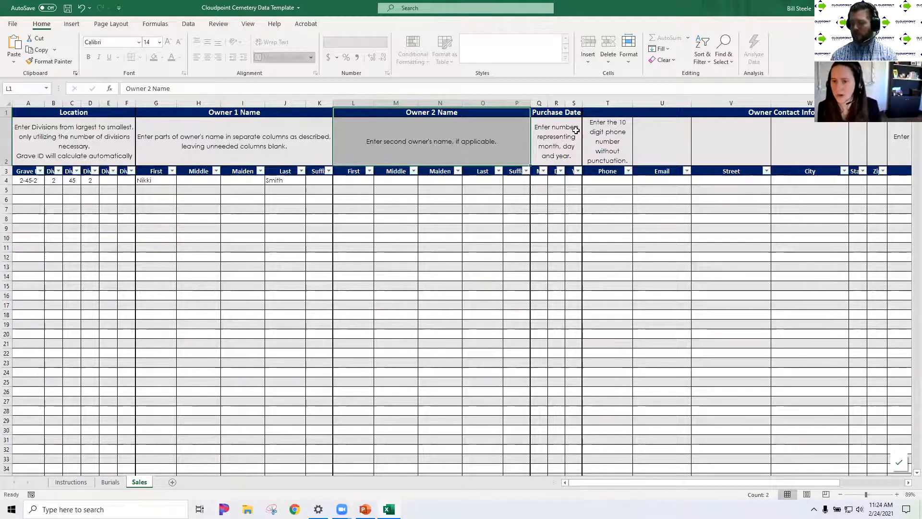
click(563, 115)
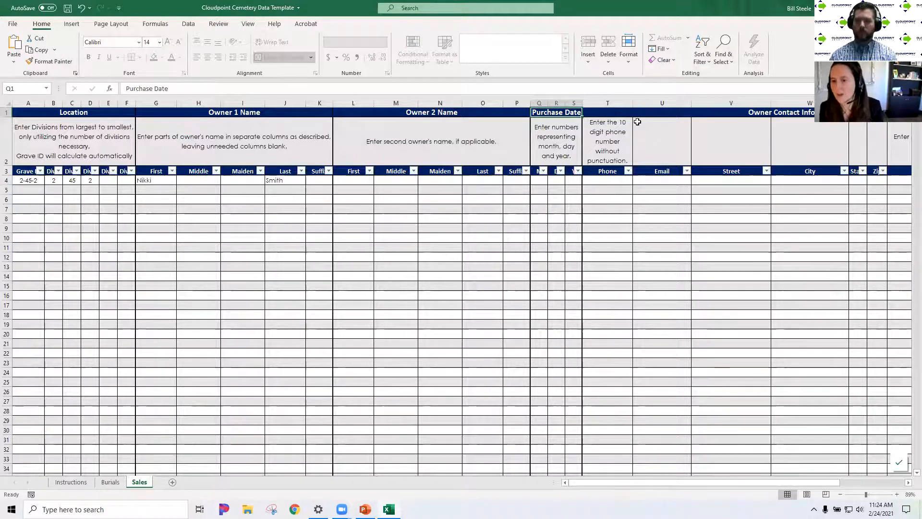
click(713, 114)
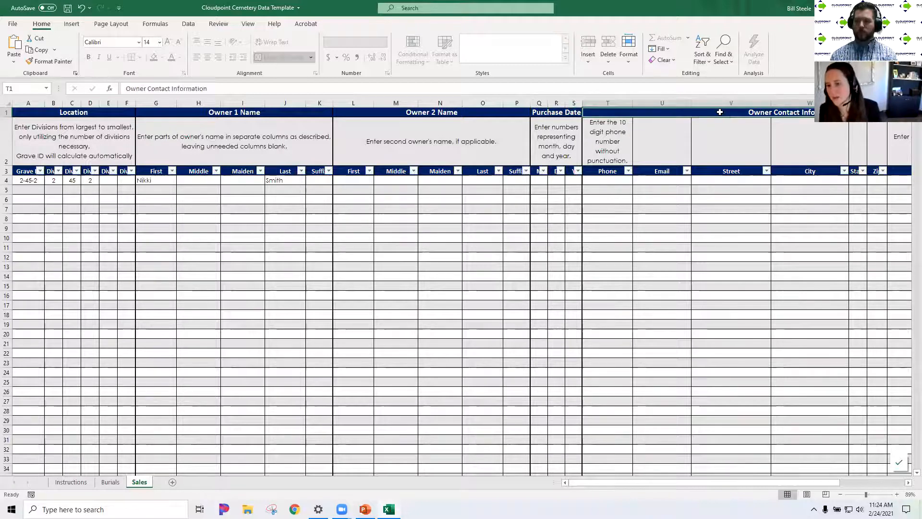
drag(753, 483, 629, 488)
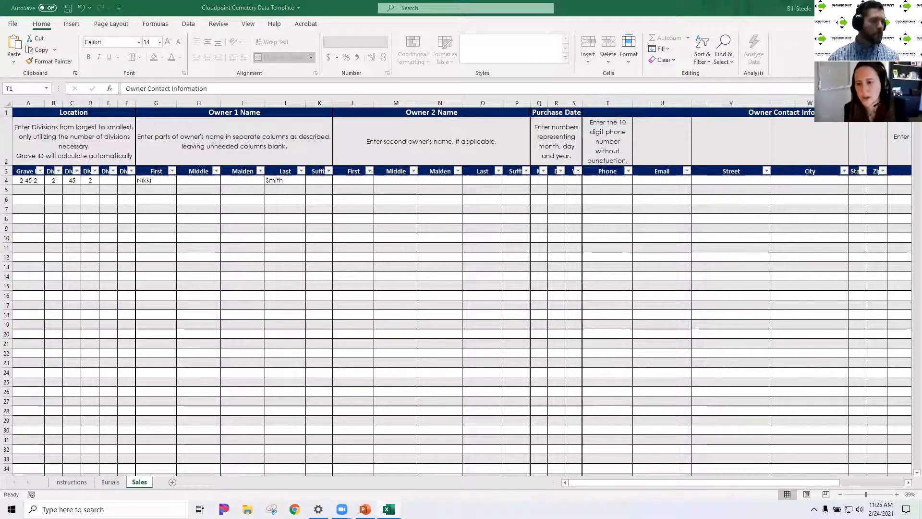
Switch to the Cloudpoint Cemetery Data Template_Complete workbook, dismiss the editing notice and look through the filtered records on its Burials sheet.
drag(0, 166, 294, 3)
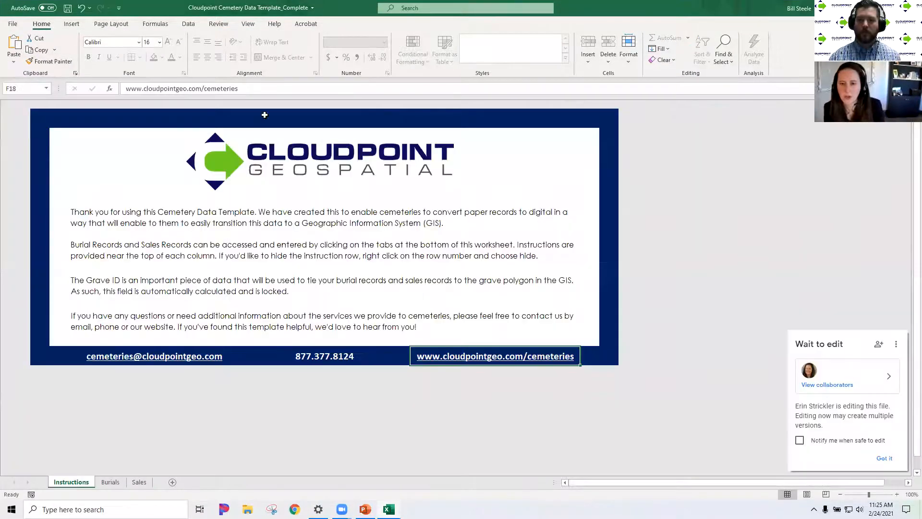
click(110, 482)
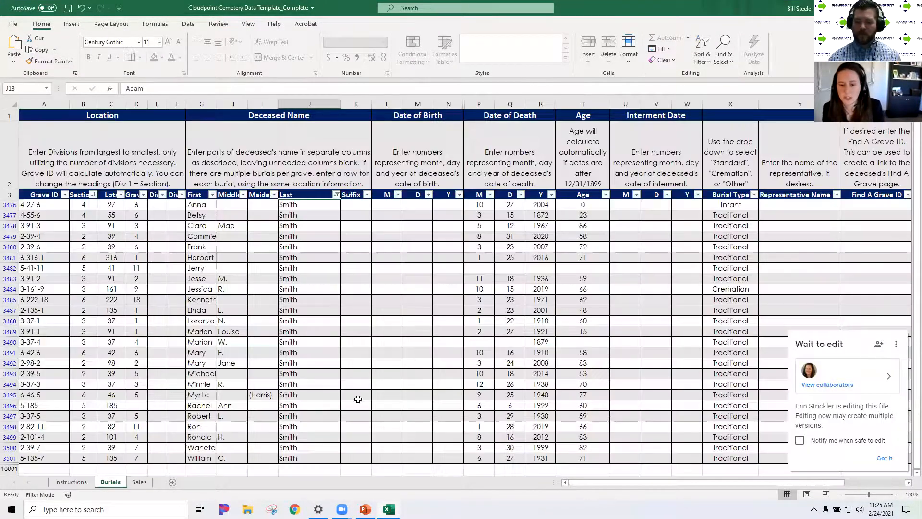
click(885, 459)
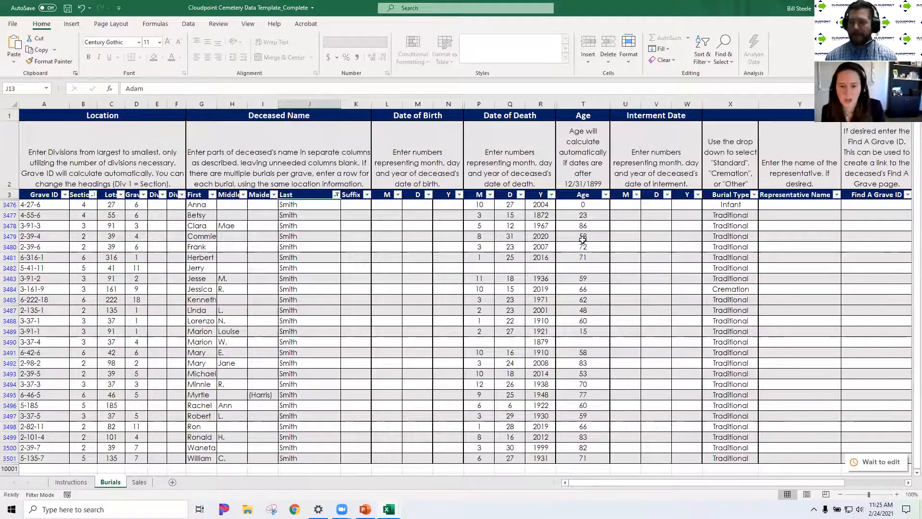
scroll(232, 267, down, 6)
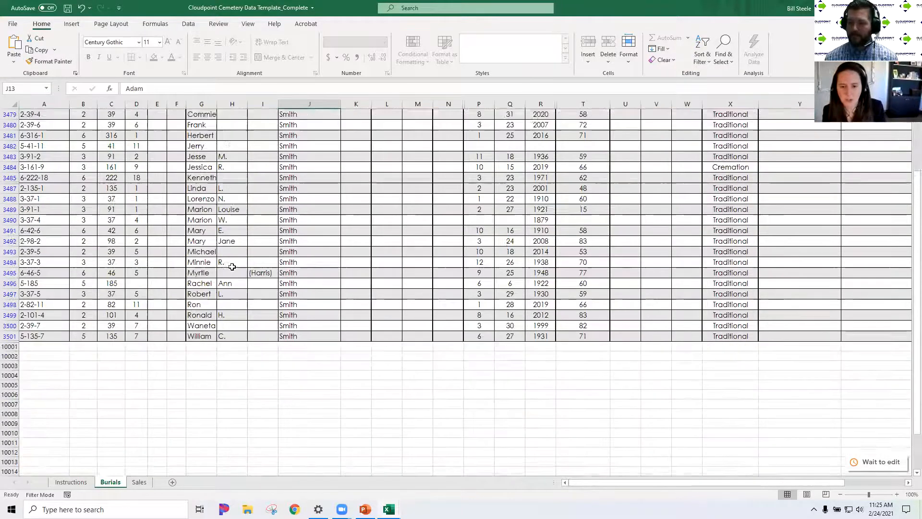
scroll(232, 267, up, 5)
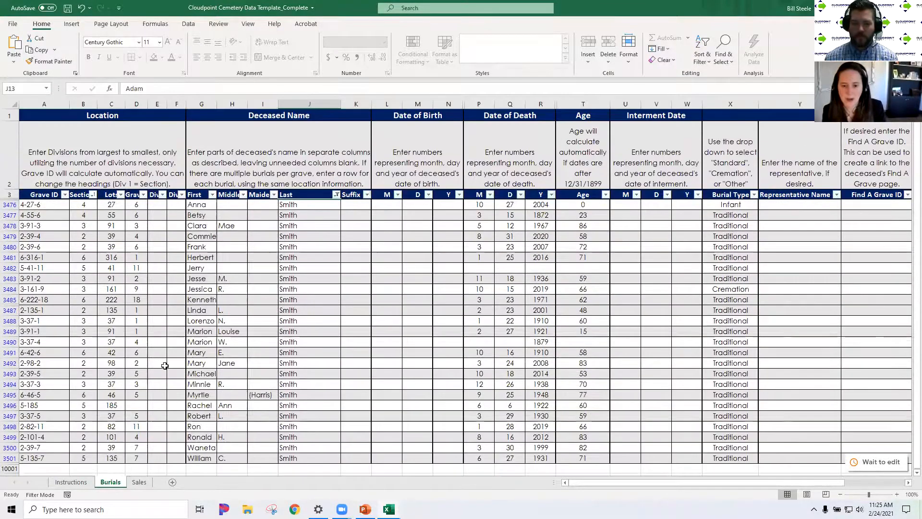
Reselect all surnames in the Last column filter so that every burial record is included.
click(336, 188)
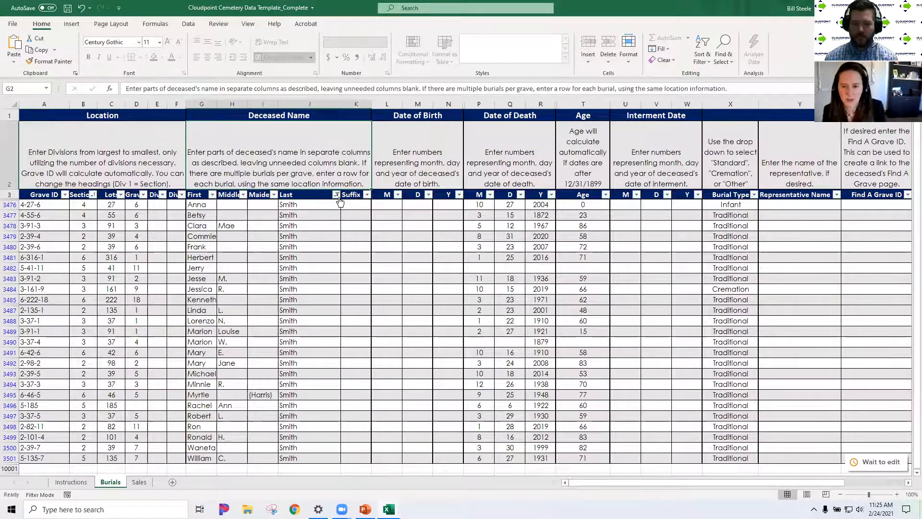
click(336, 194)
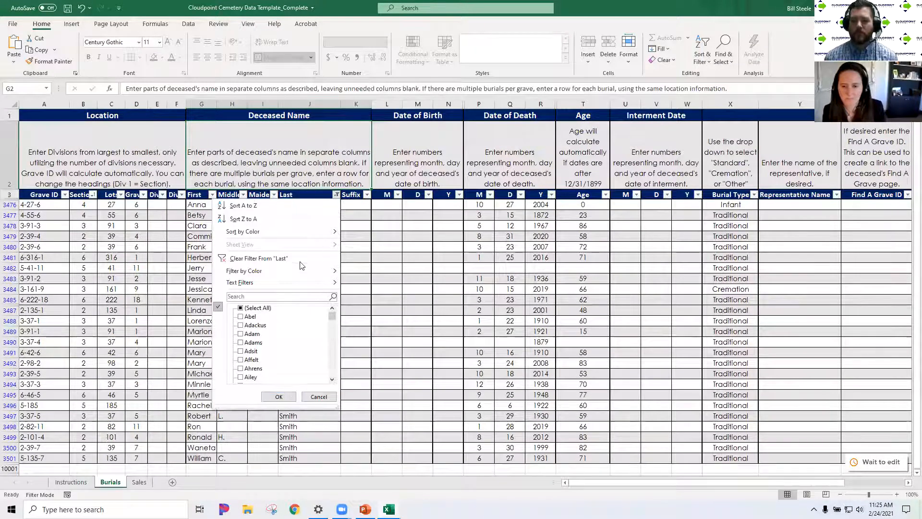
click(241, 308)
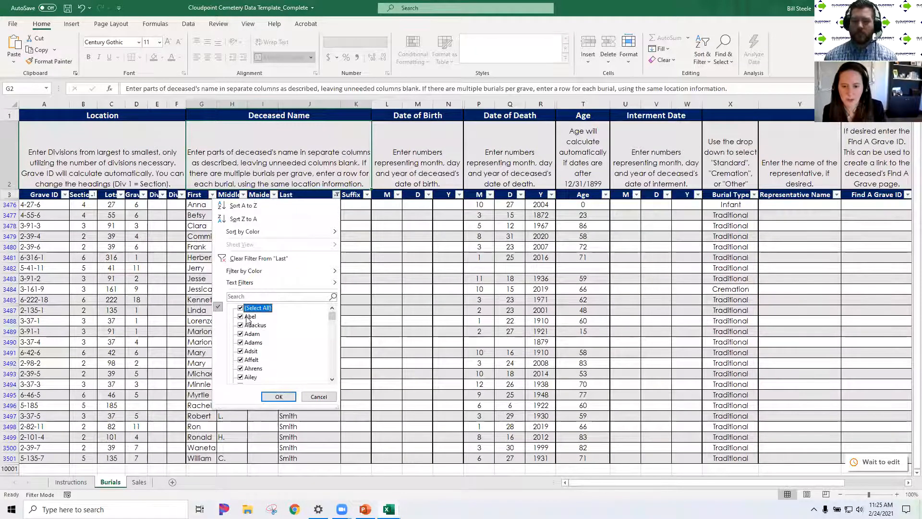
click(278, 396)
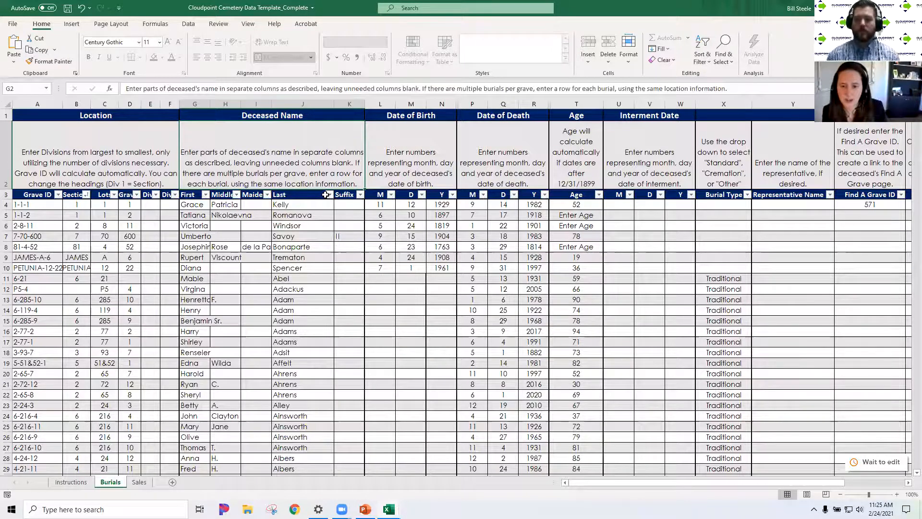
Search the Last column filter for a surname, exclude its Sr. variant, and look through the matching burial records.
click(329, 195)
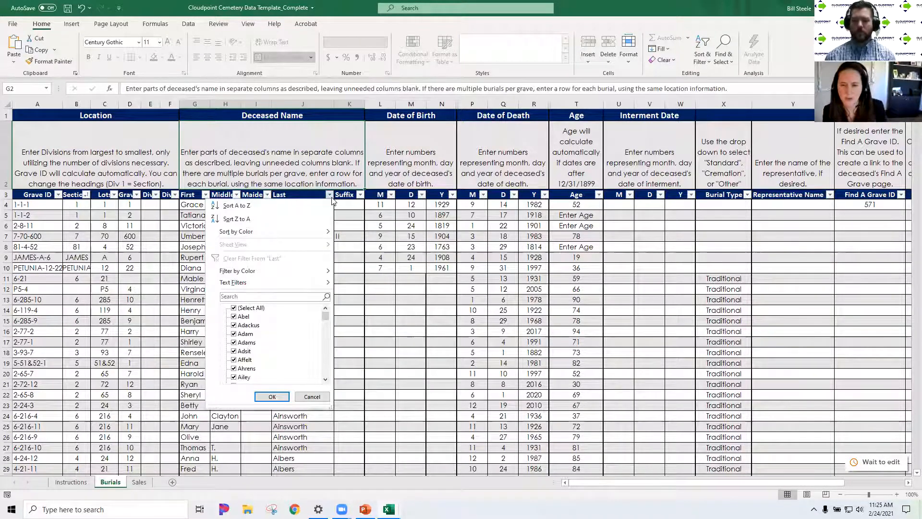
click(241, 296)
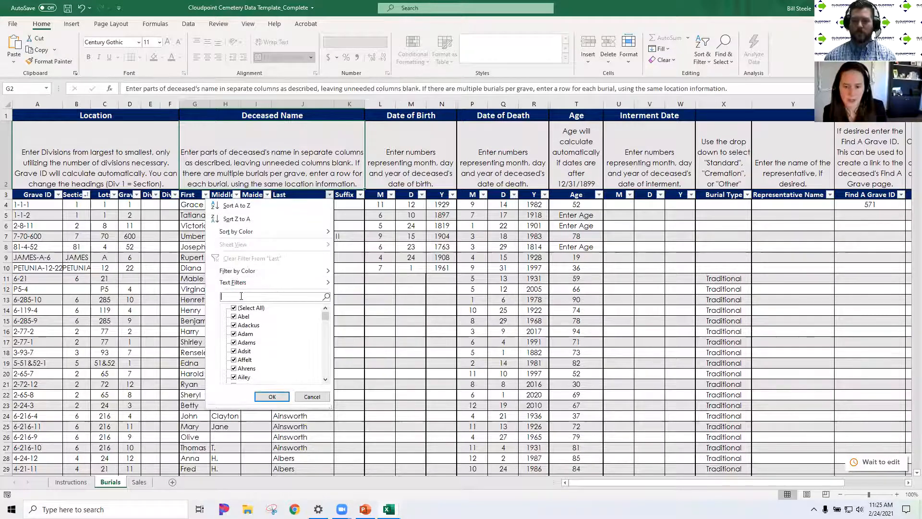
text(Smith)
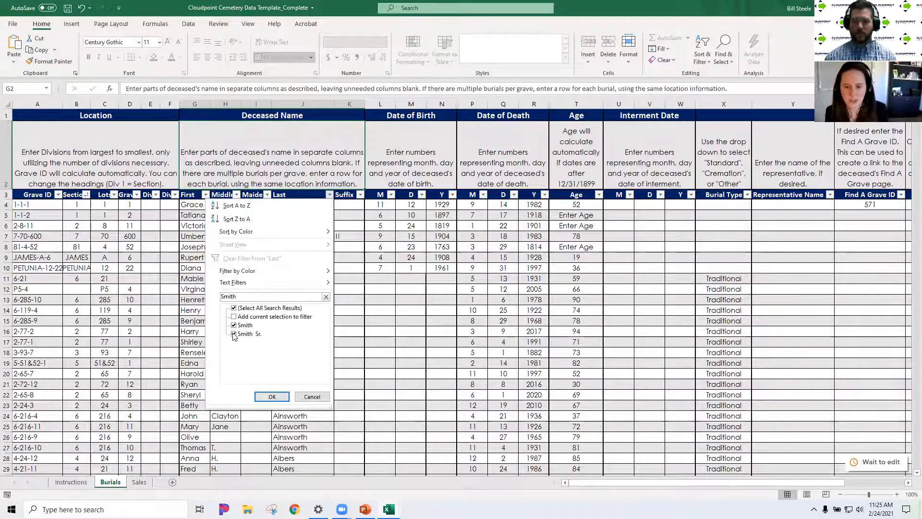
click(233, 334)
click(272, 397)
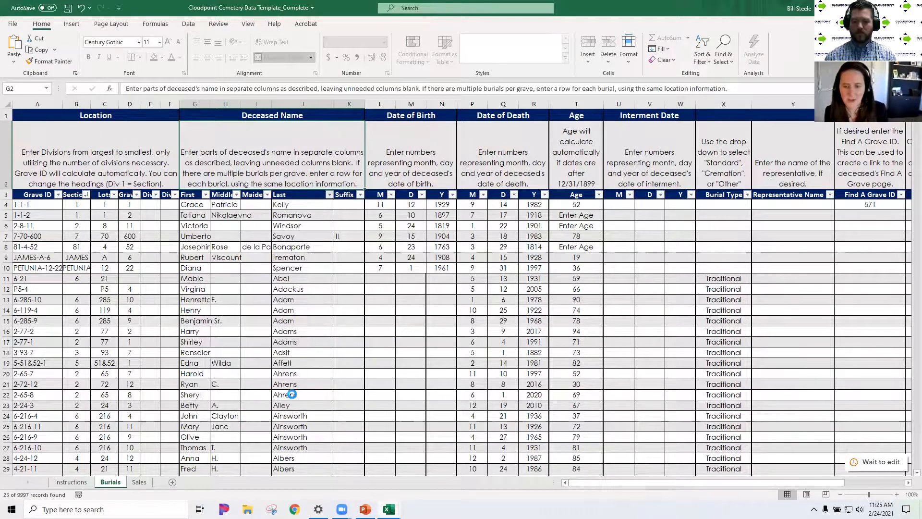
scroll(294, 274, down, 2)
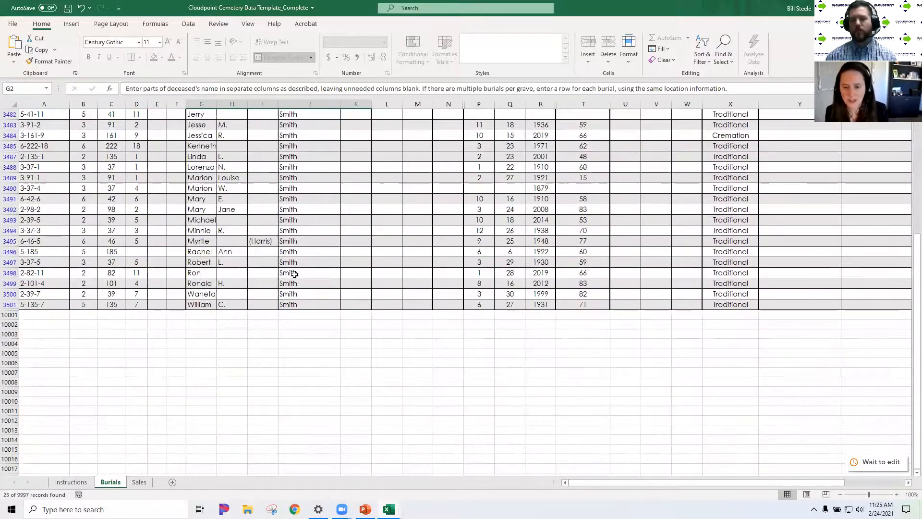
scroll(294, 274, up, 3)
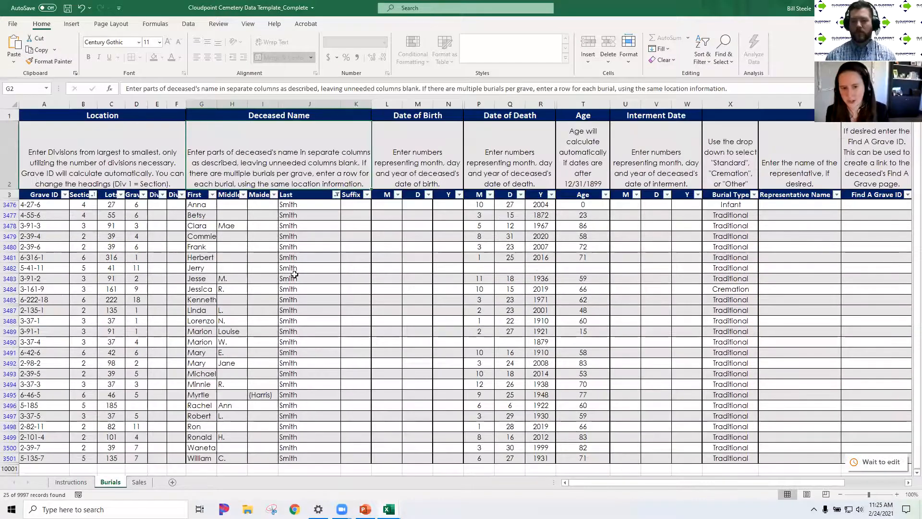
Remove the surname filter by selecting all values for the Last column again.
click(336, 195)
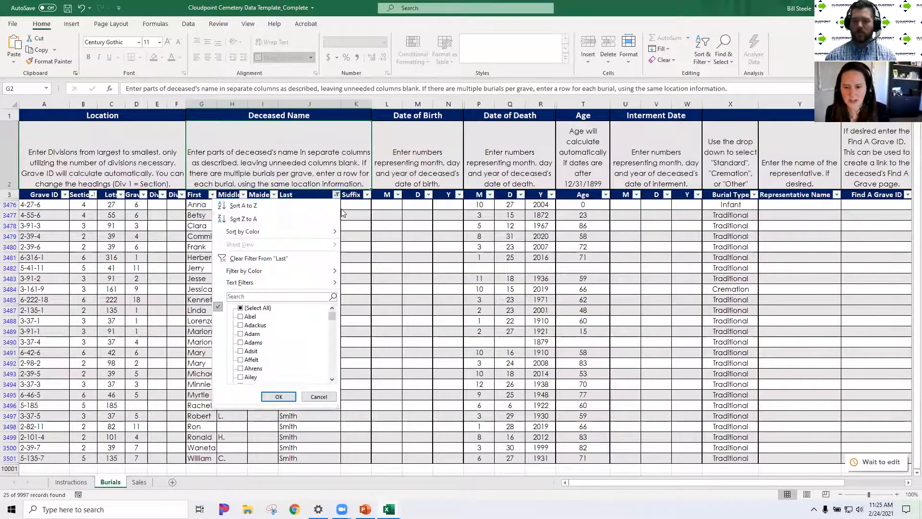
click(240, 308)
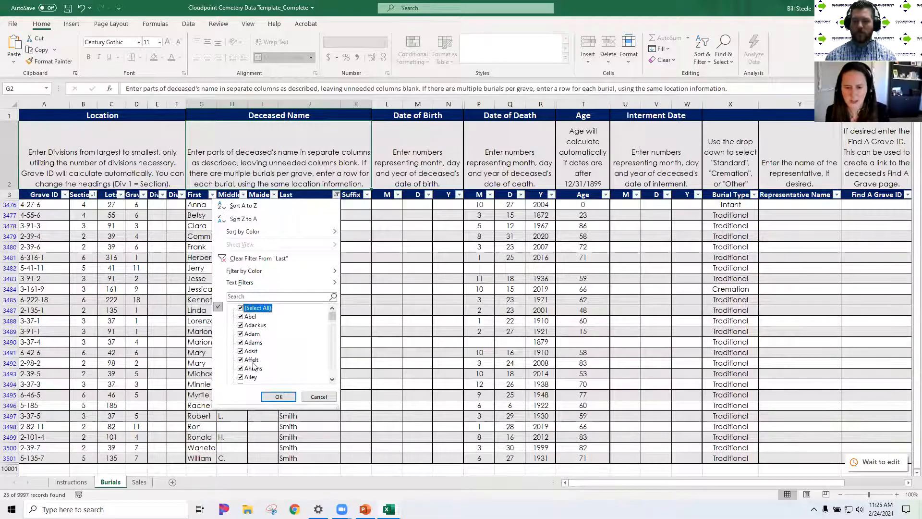
click(268, 394)
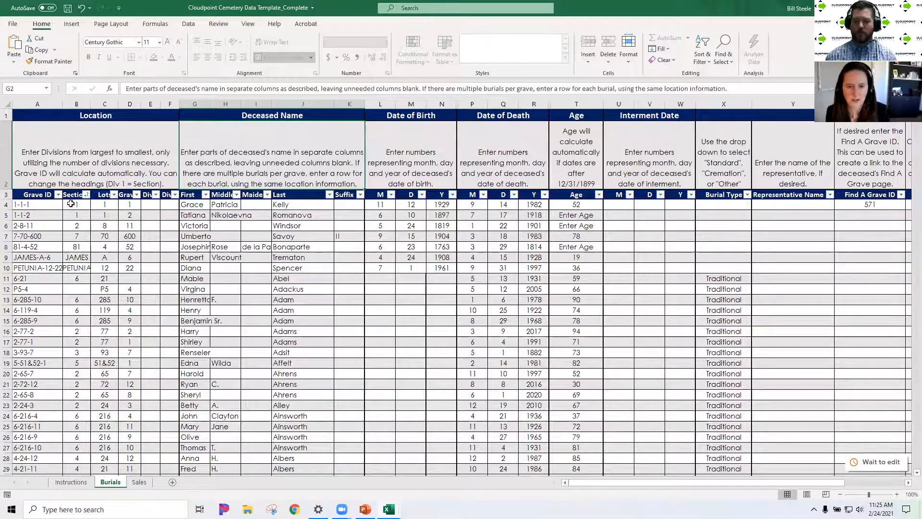
Filter the Sections column on the Burials sheet to show only section 1.
click(86, 194)
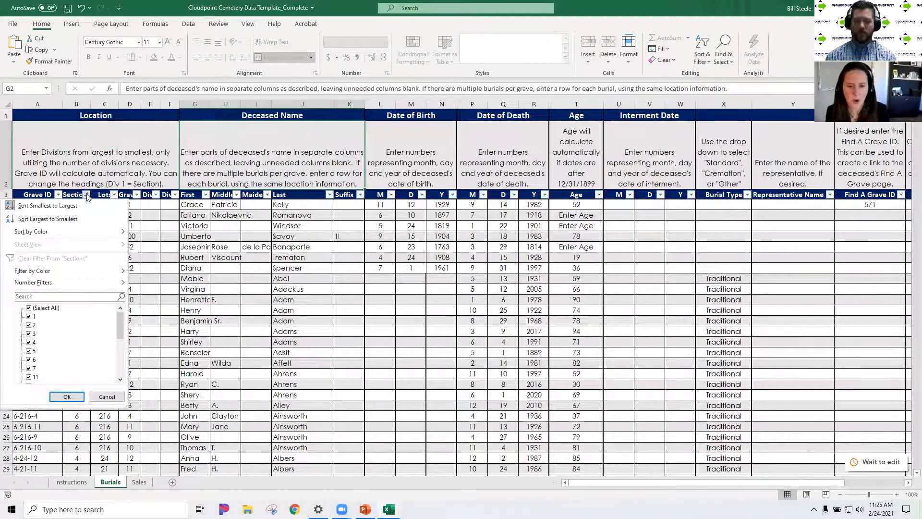
click(29, 308)
click(29, 317)
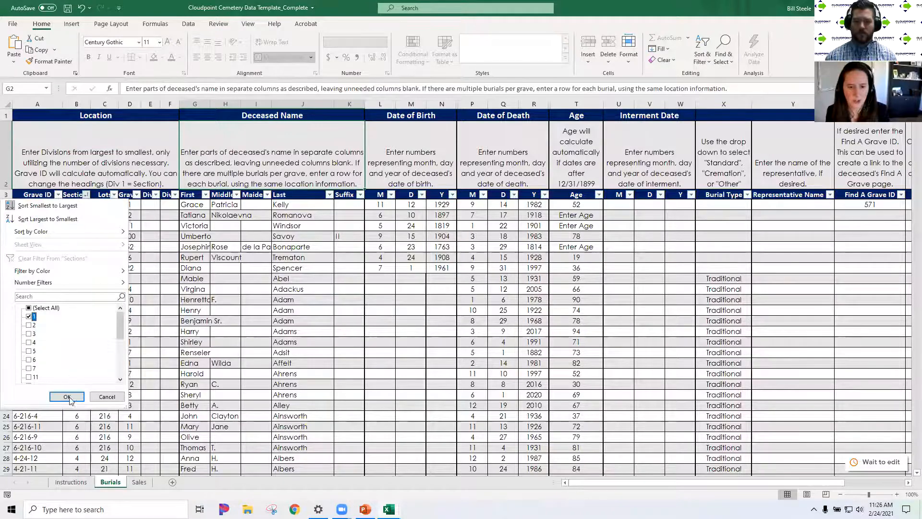
click(67, 397)
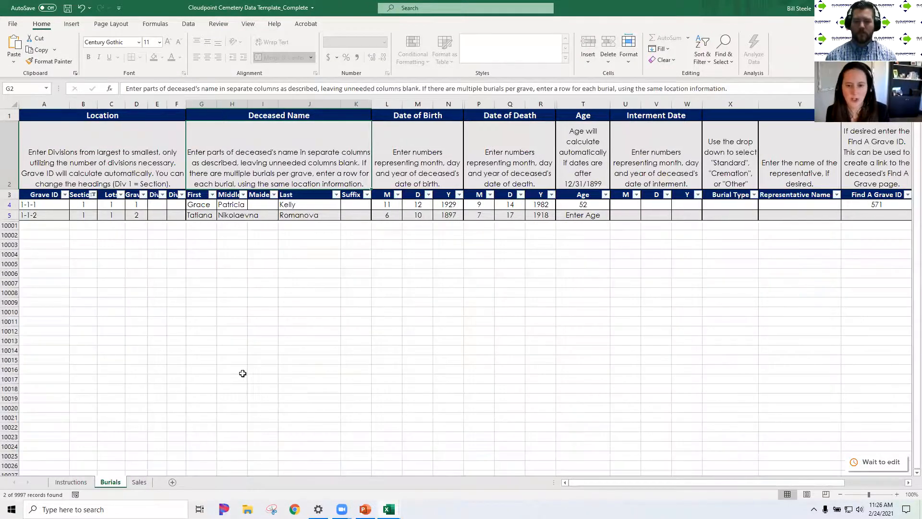
Review the filter options of the Lots and Sections columns and close each without applying changes.
click(120, 195)
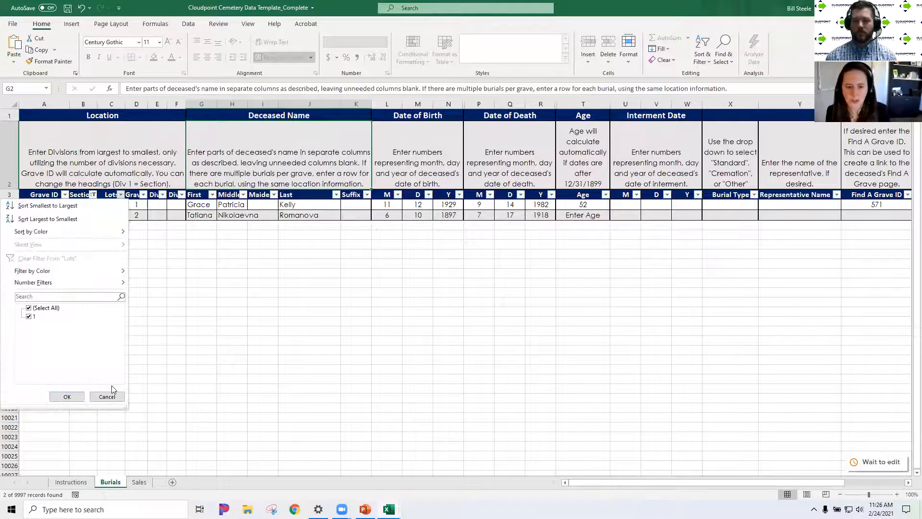
click(106, 397)
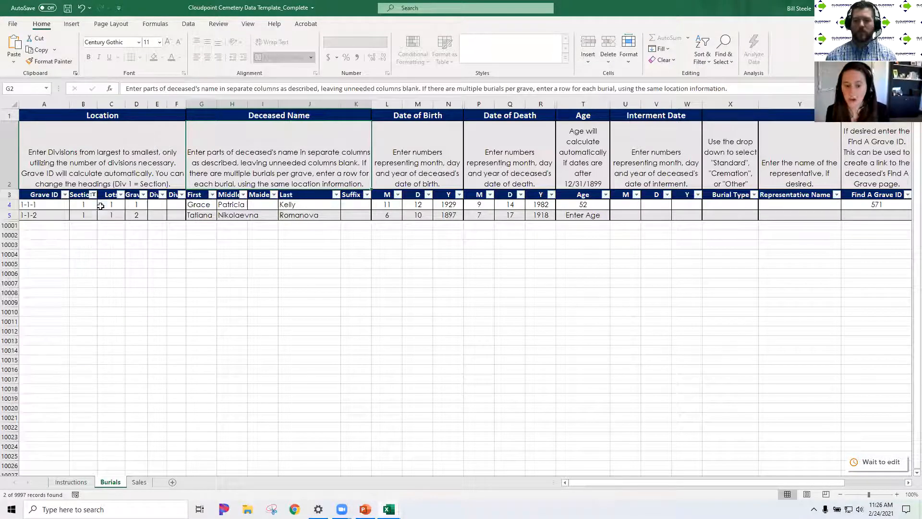
click(92, 195)
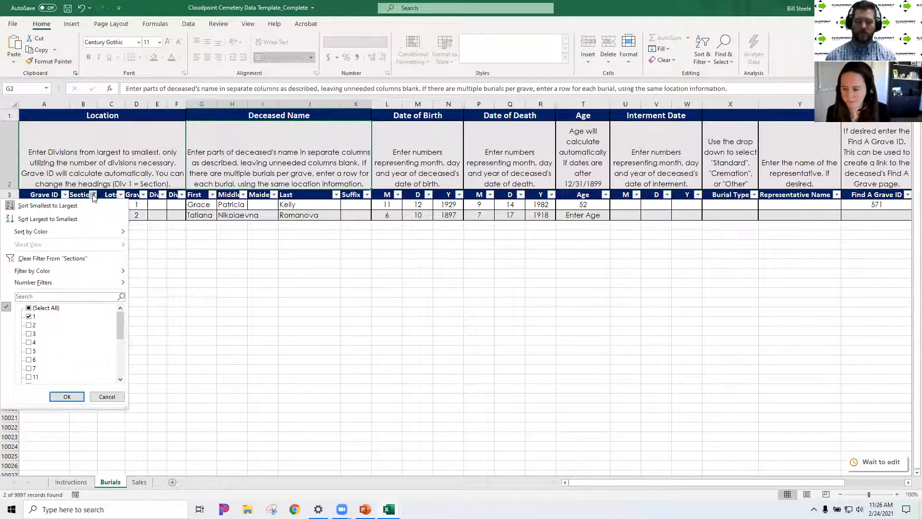
click(107, 397)
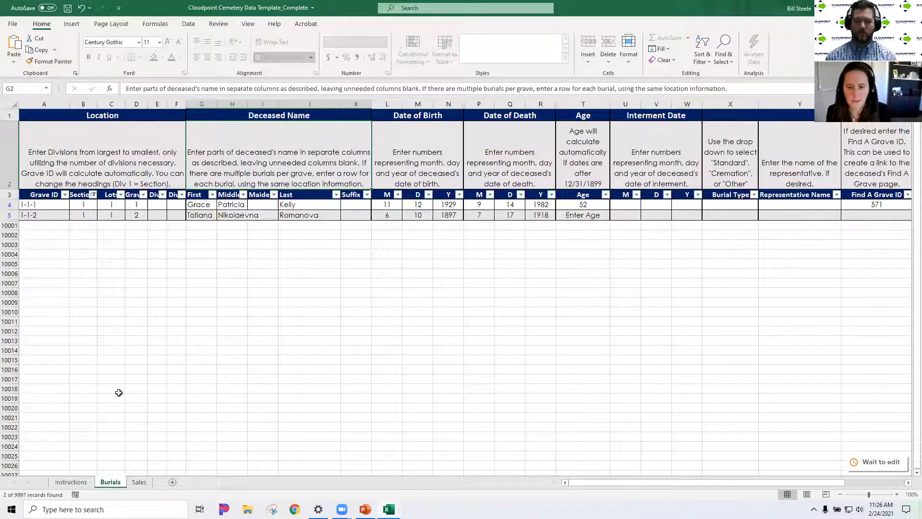
On the Sales sheet, filter the Div 1 column to show only records with the value 1.
click(139, 482)
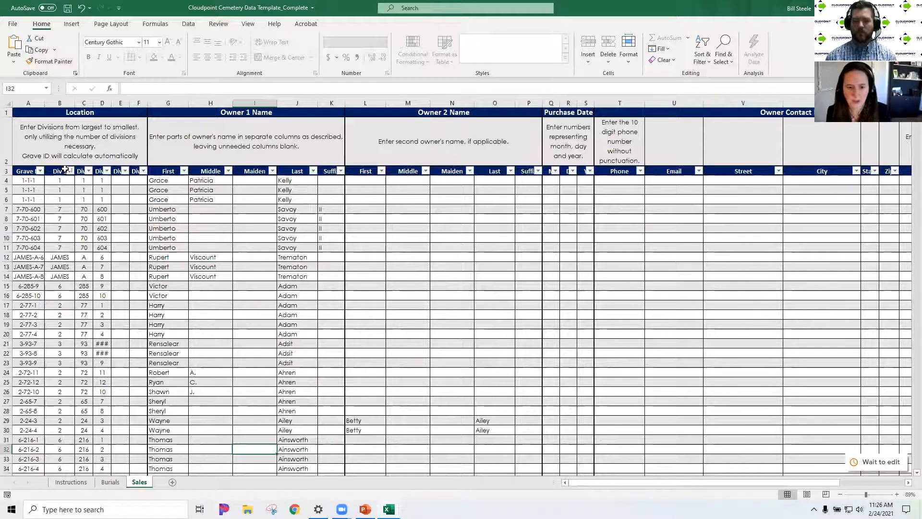
click(68, 173)
click(70, 172)
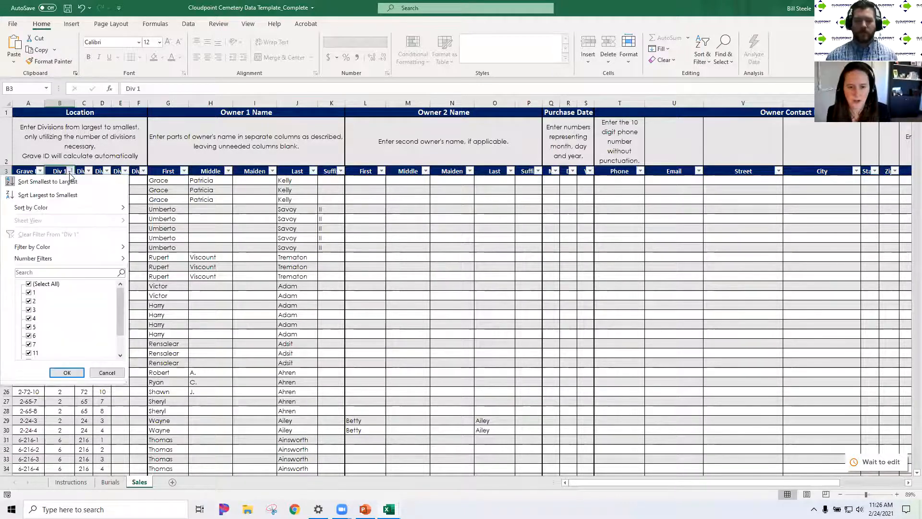
click(29, 284)
click(29, 284)
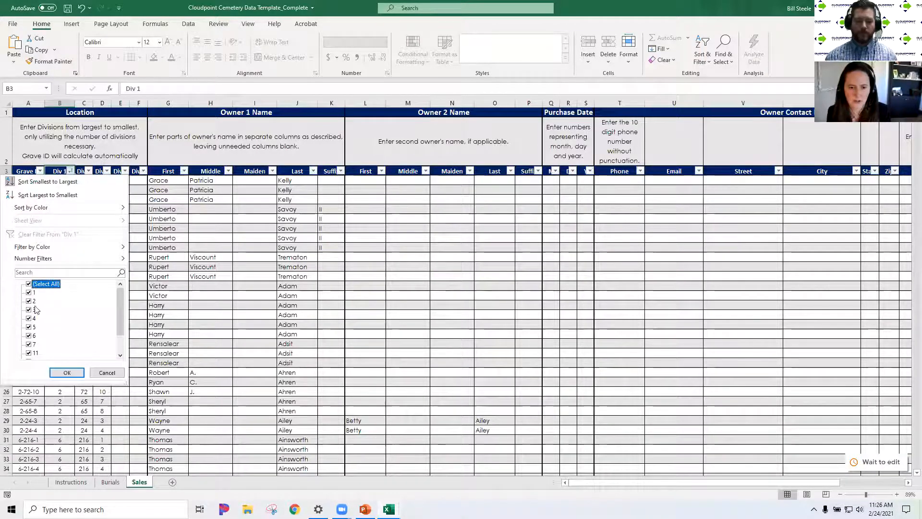
click(29, 285)
click(29, 292)
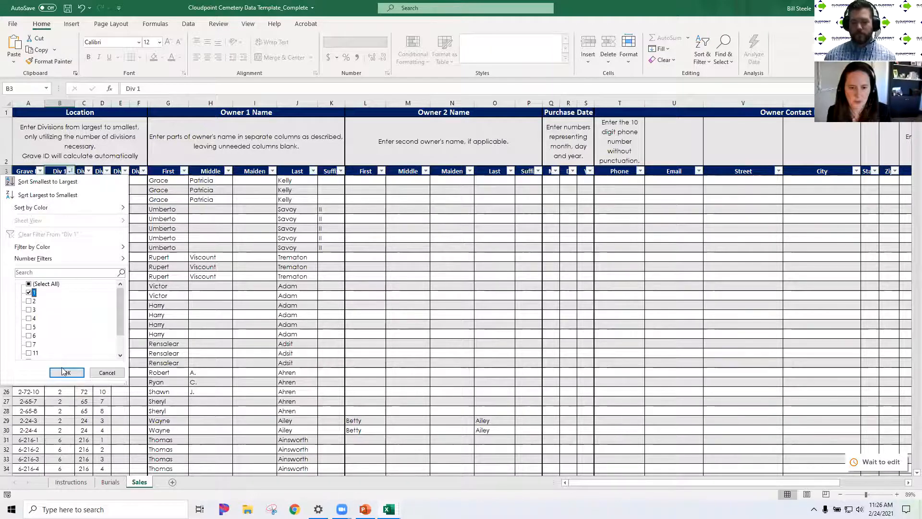
click(66, 372)
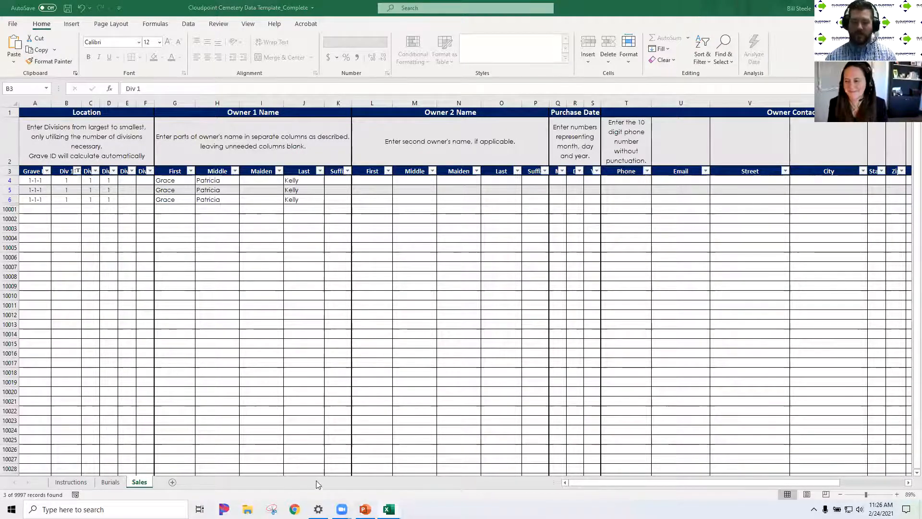
Switch to the PowerPoint slide show and move from the START slide to the CONTACT slide.
mouse_move(365, 509)
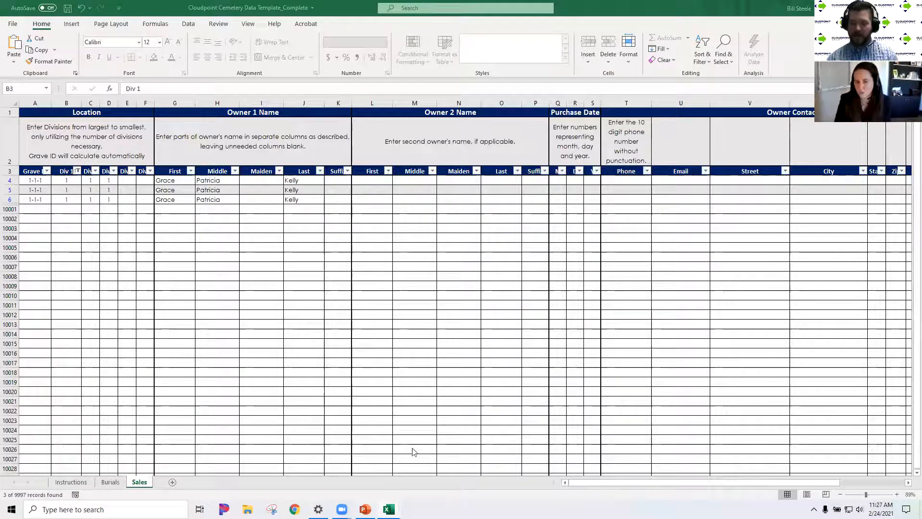
click(346, 499)
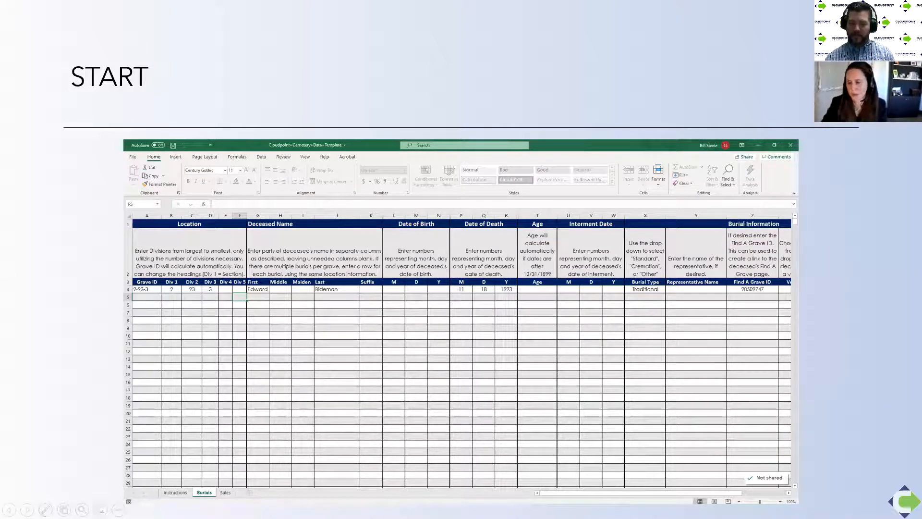
click(27, 509)
click(27, 510)
click(9, 509)
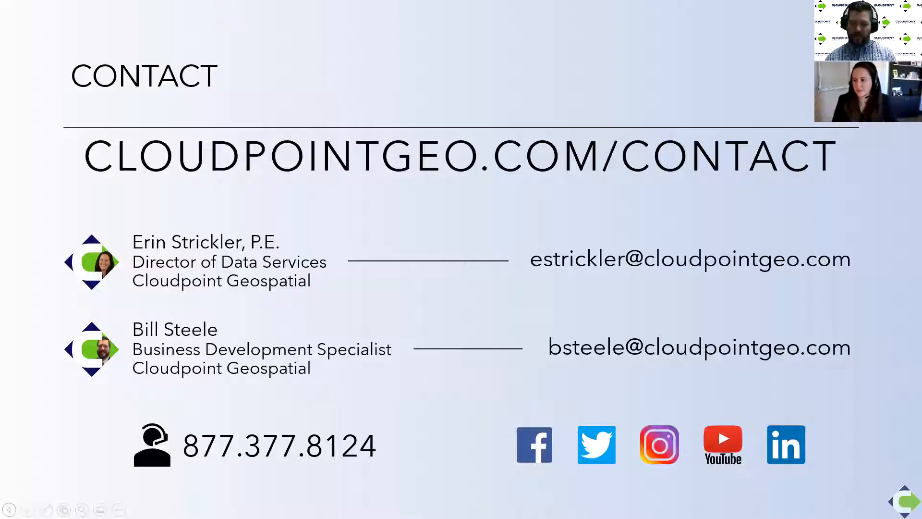